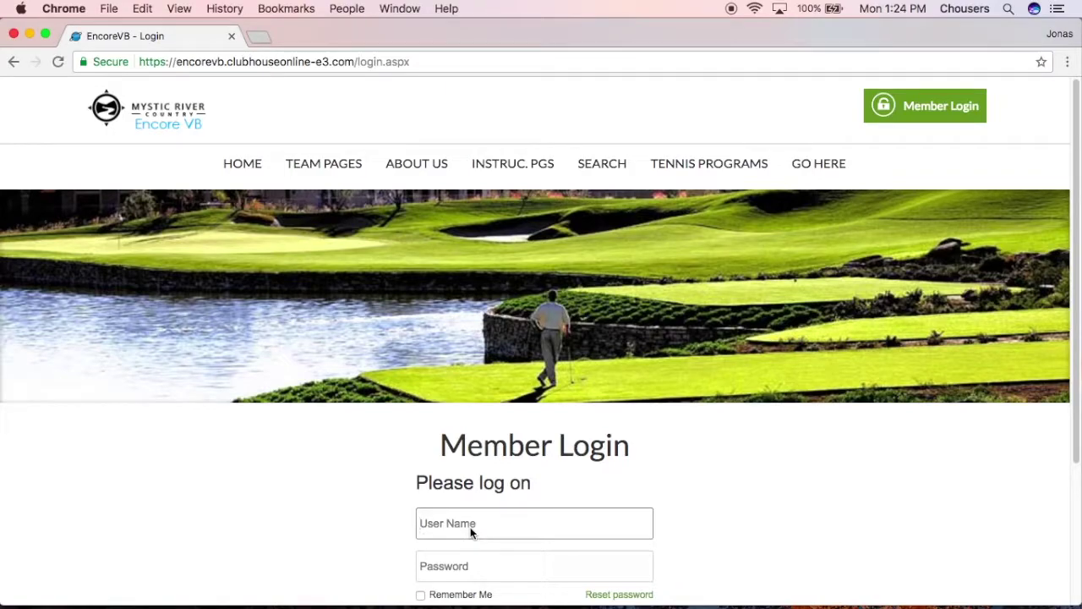
Log in to the Clubhouse Online member site with the saved user name and the account password
left_click(452, 565)
left_click(451, 565)
type("••••••")
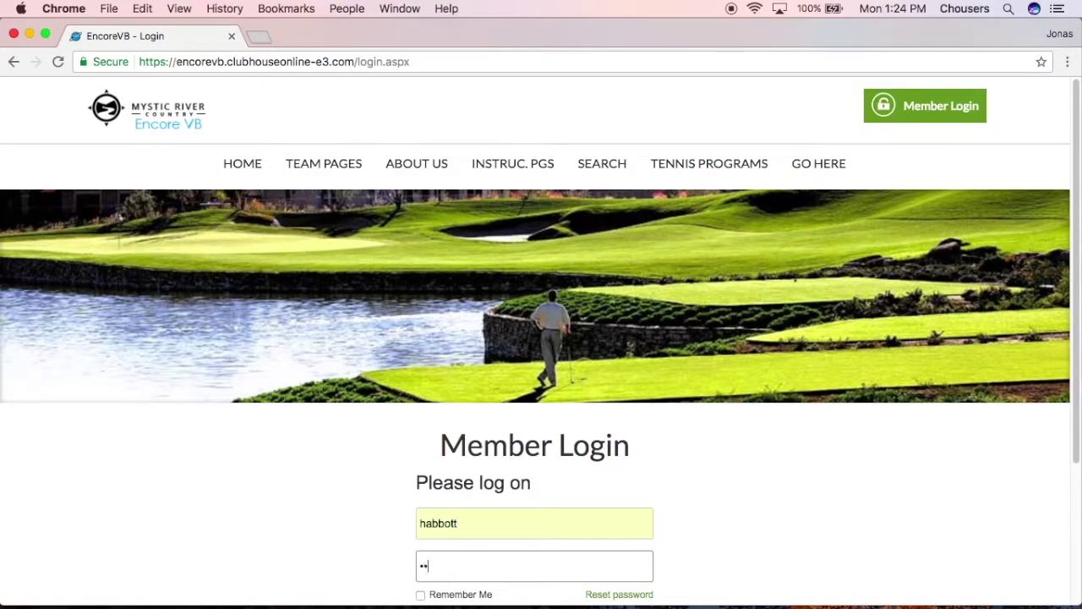
scroll(537, 548, "down", 1)
scroll(672, 541, "down", 1)
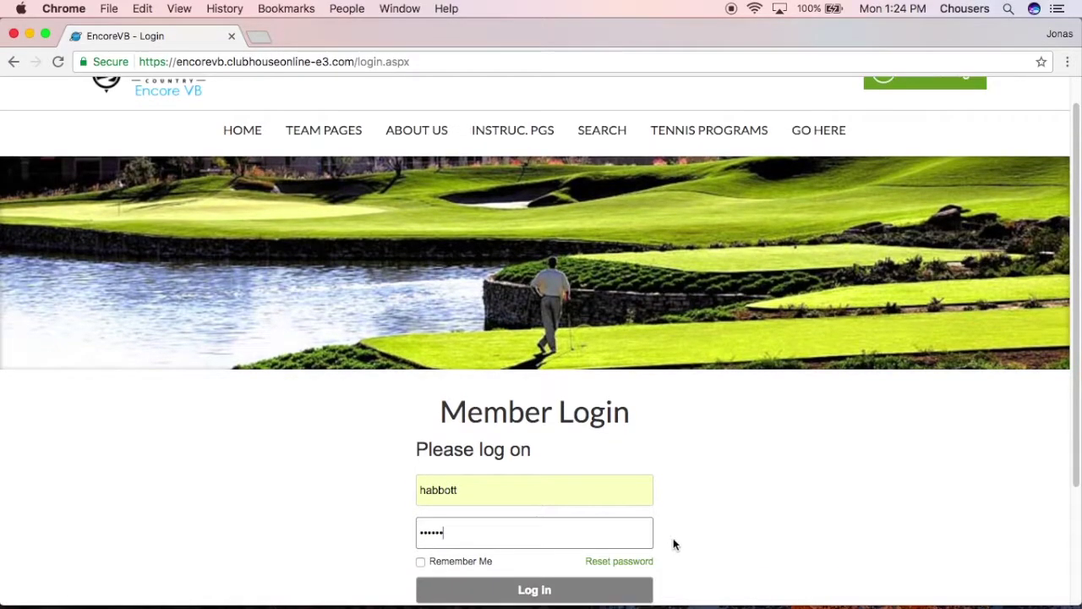
left_click(553, 590)
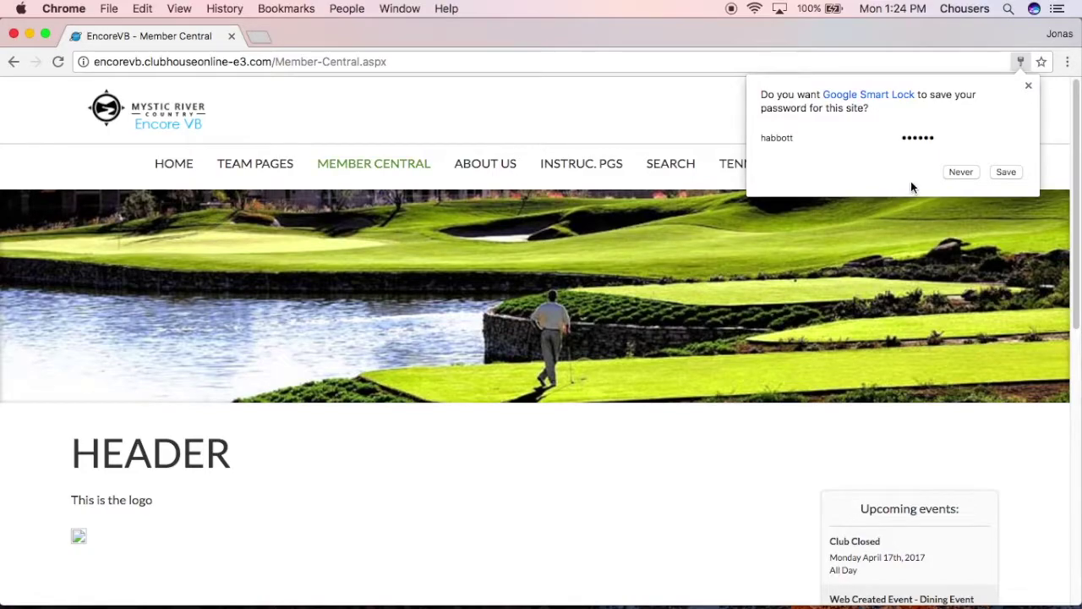
Decline saving the password and review the Upcoming events list on Member Central
left_click(1028, 86)
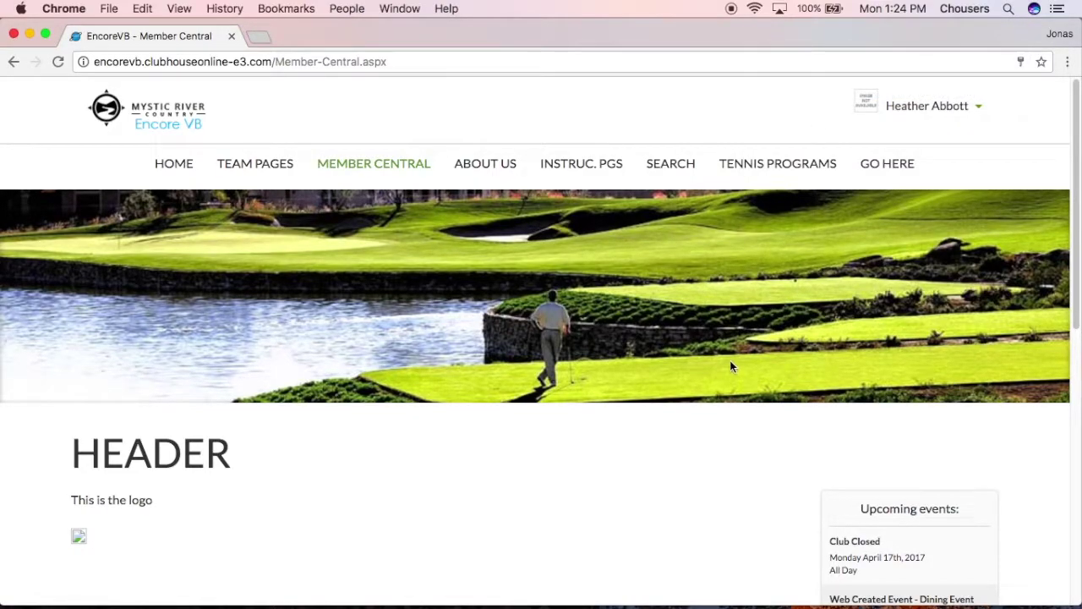
mouse_move(386, 178)
scroll(640, 460, "down", 7)
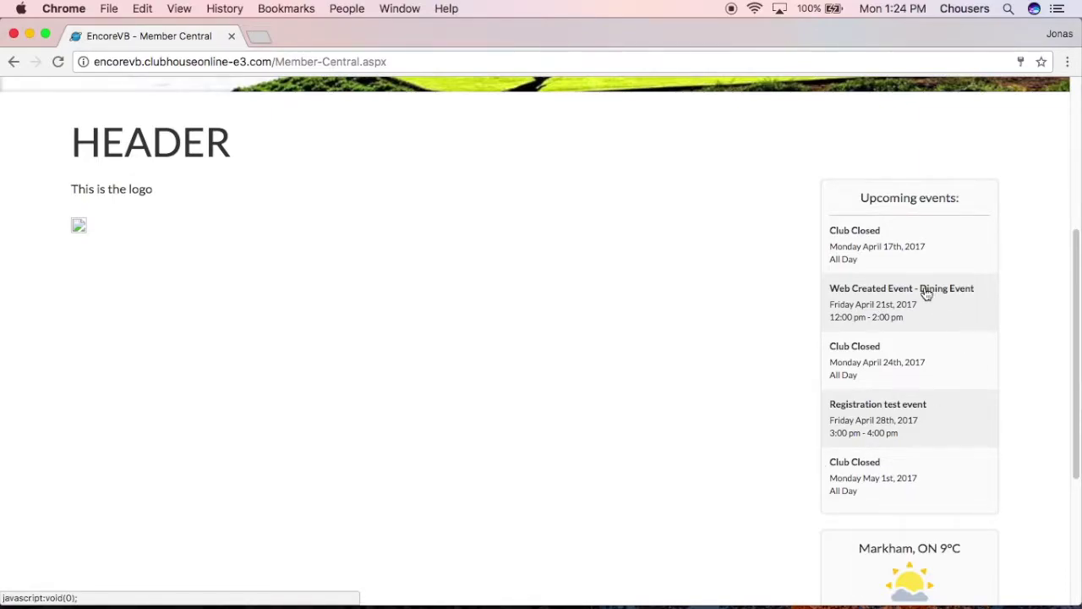
scroll(652, 412, "up", 4)
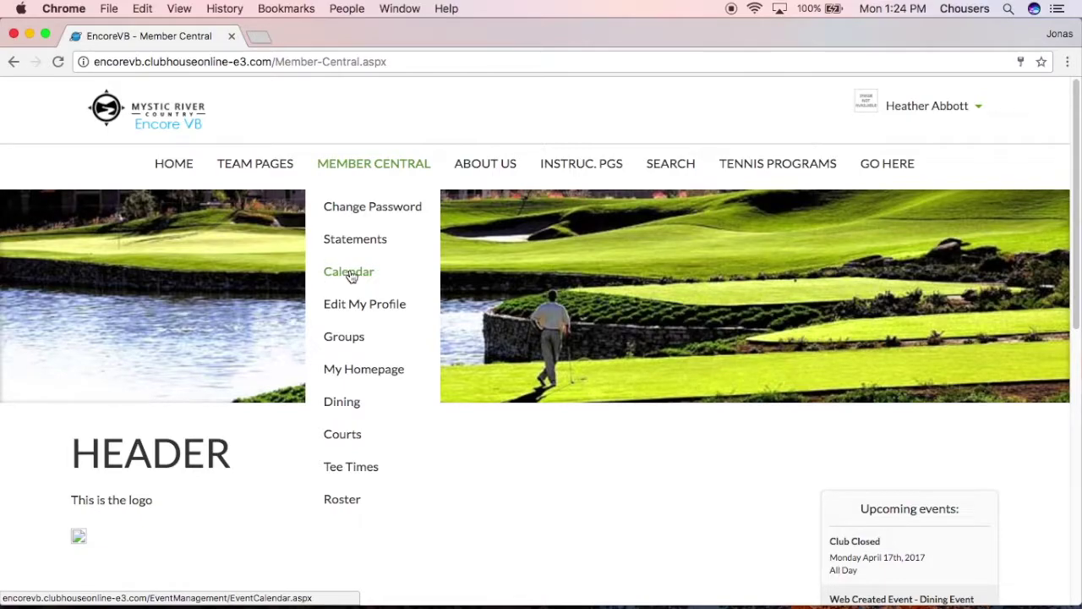
Open the Event Calendar from Member Central and scroll down to April 2017
left_click(350, 273)
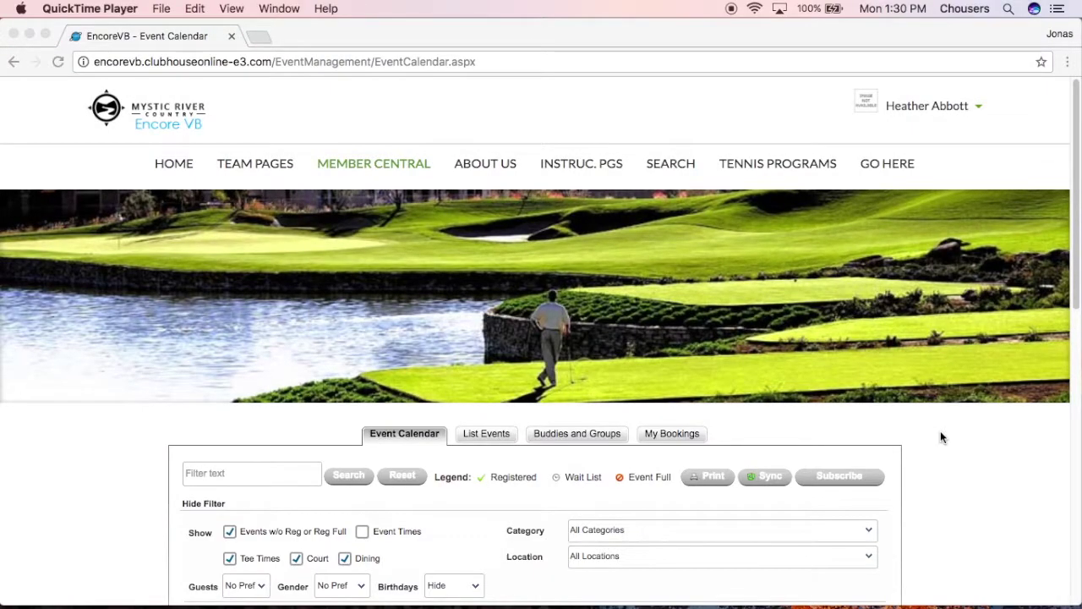
scroll(940, 430, "down", 2)
scroll(941, 436, "down", 2)
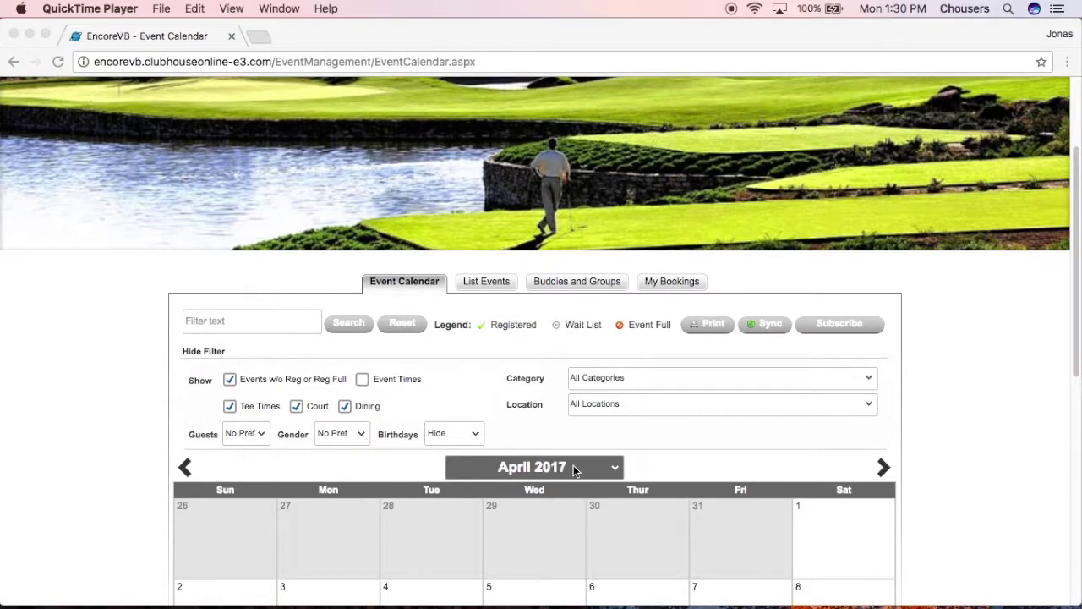
scroll(934, 512, "down", 3)
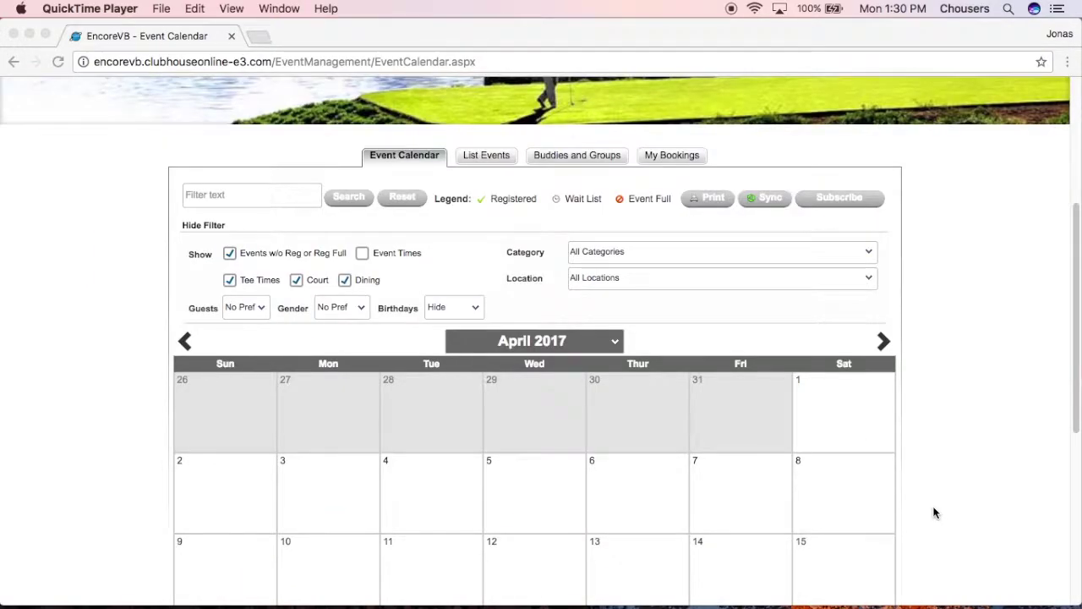
scroll(934, 513, "down", 3)
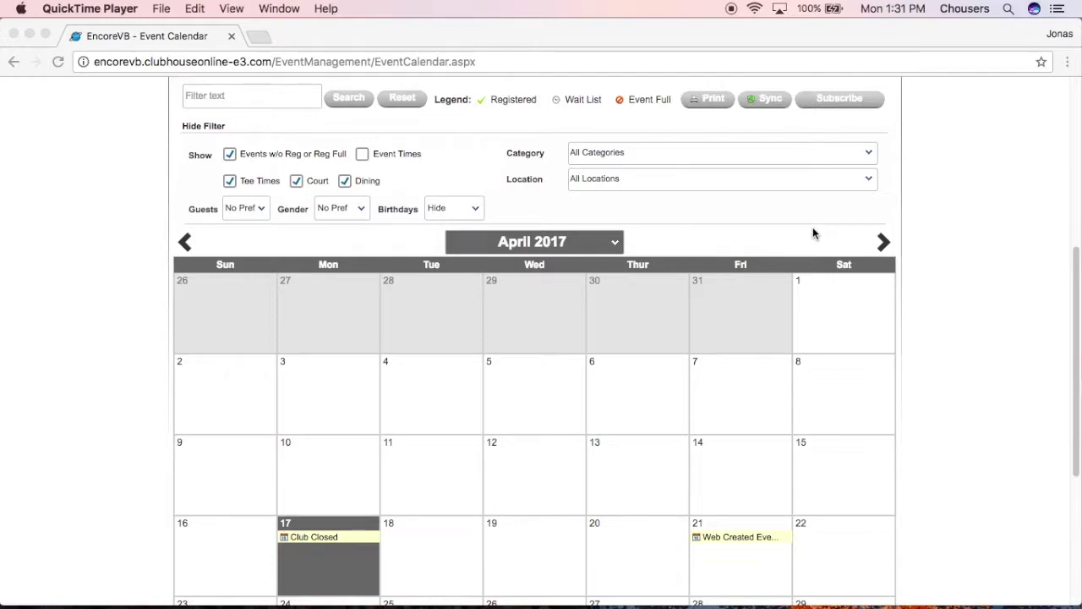
left_click(507, 245)
left_click(508, 244)
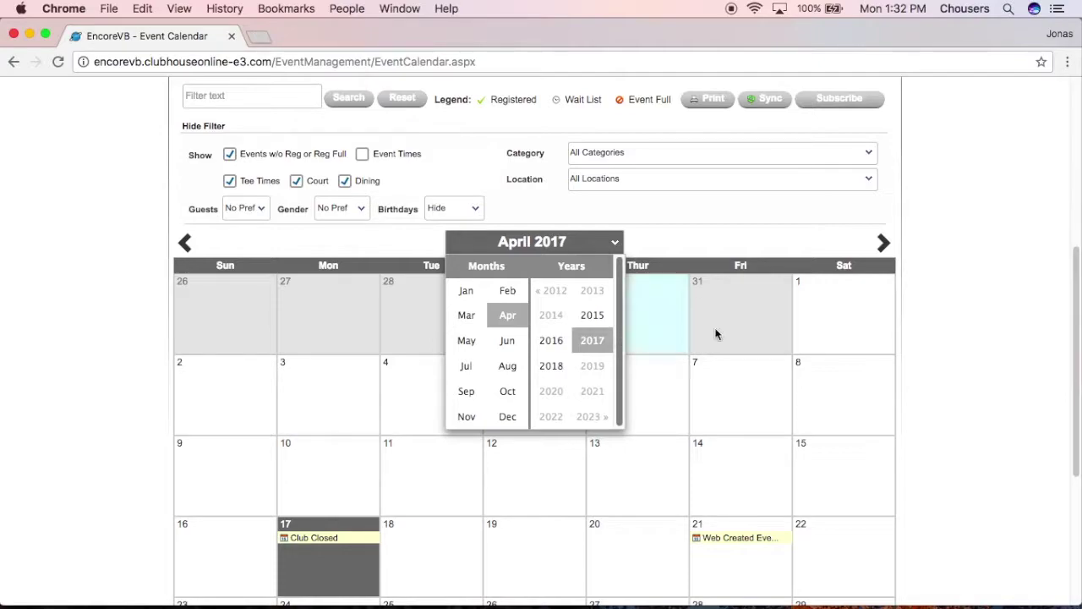
left_click(973, 247)
scroll(972, 279, "down", 1)
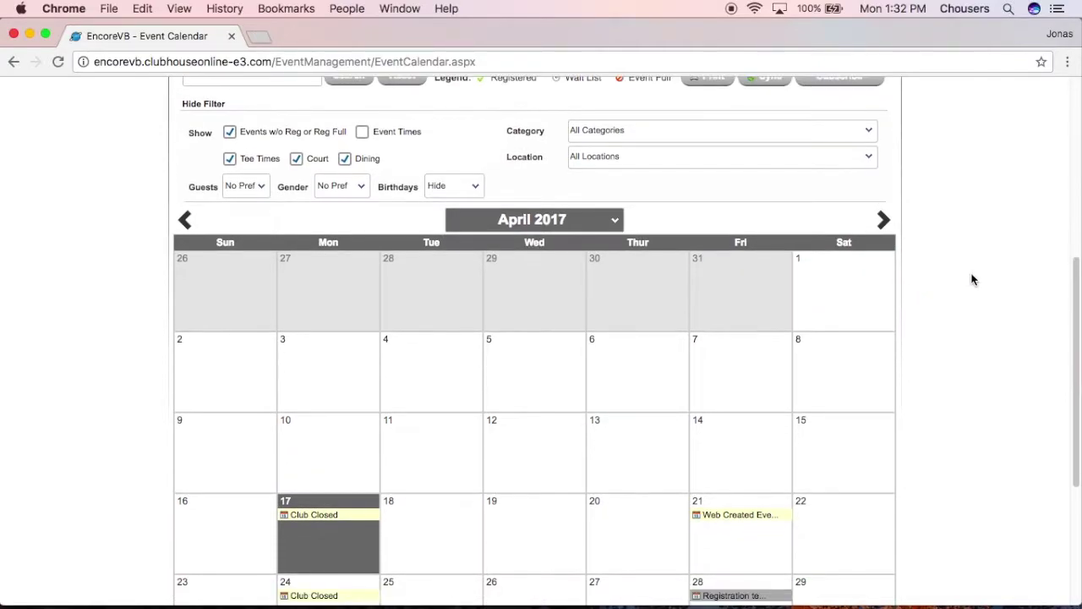
scroll(968, 284, "down", 5)
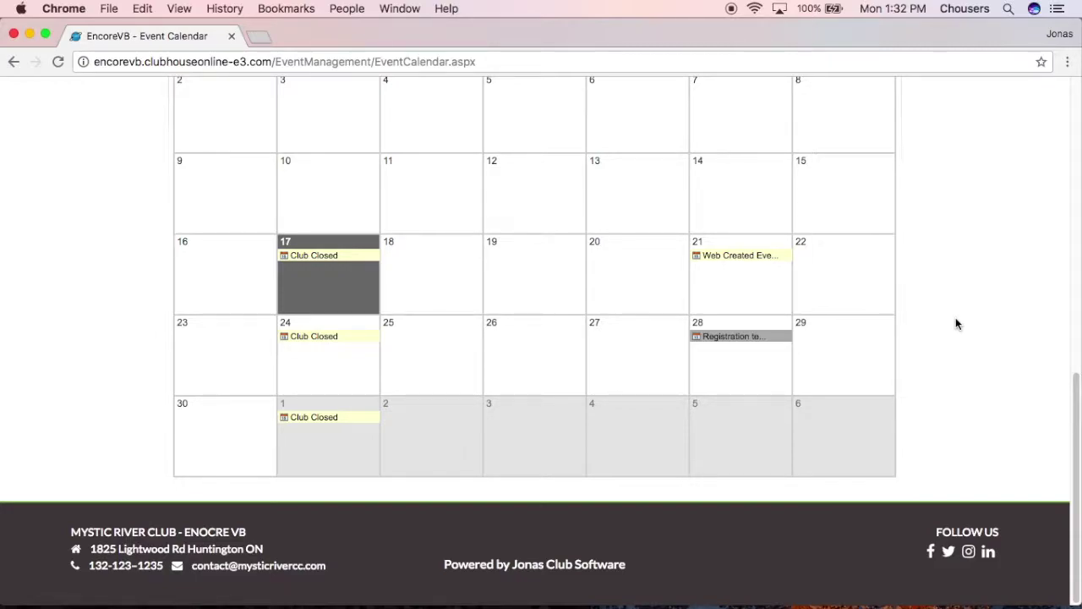
key("super+Tab")
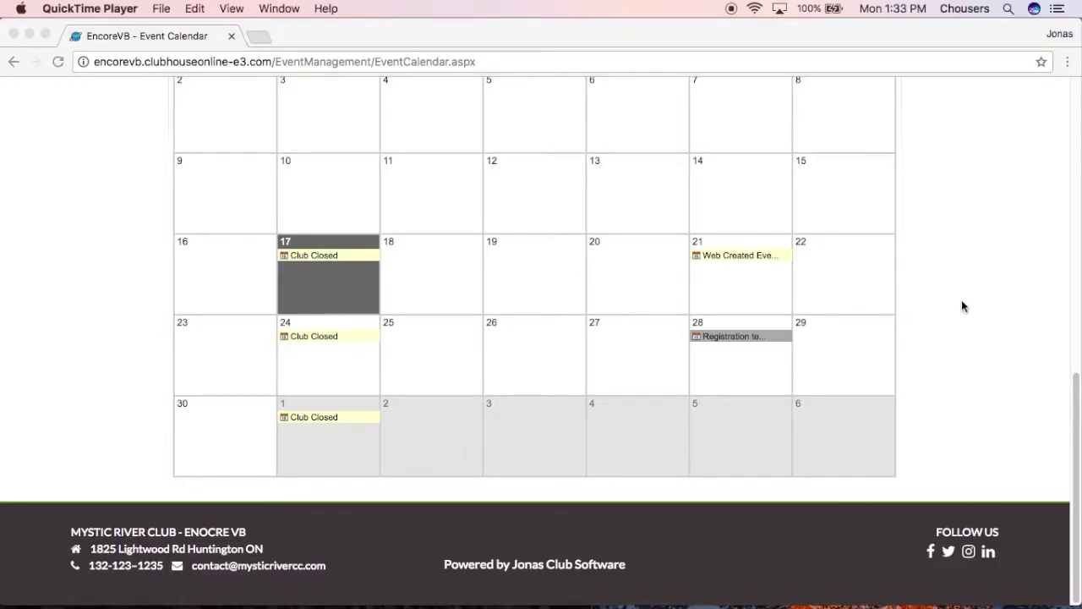
scroll(962, 306, "up", 5)
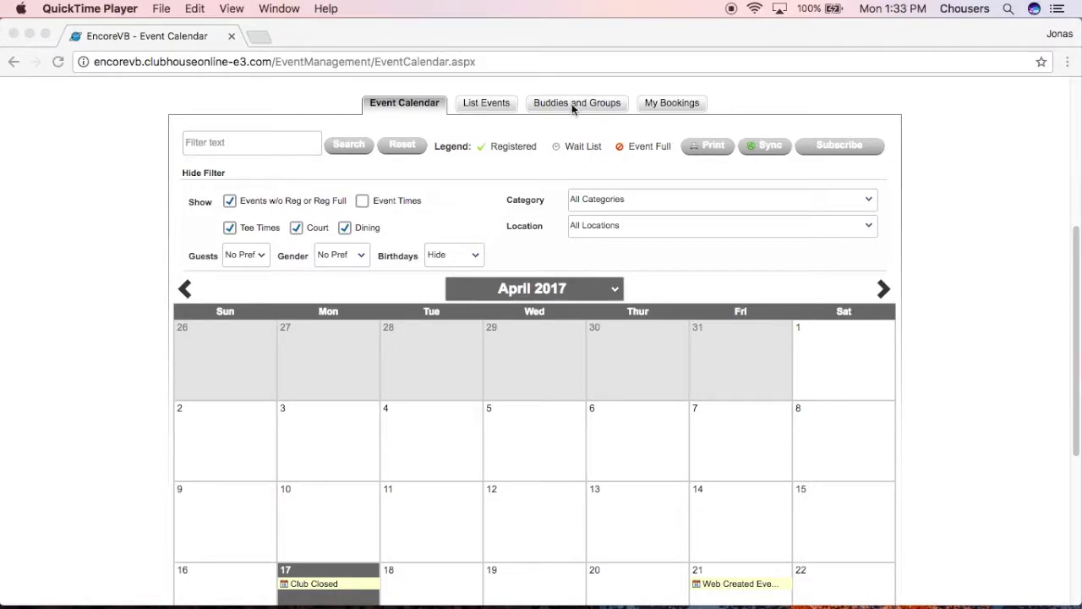
left_click(296, 145)
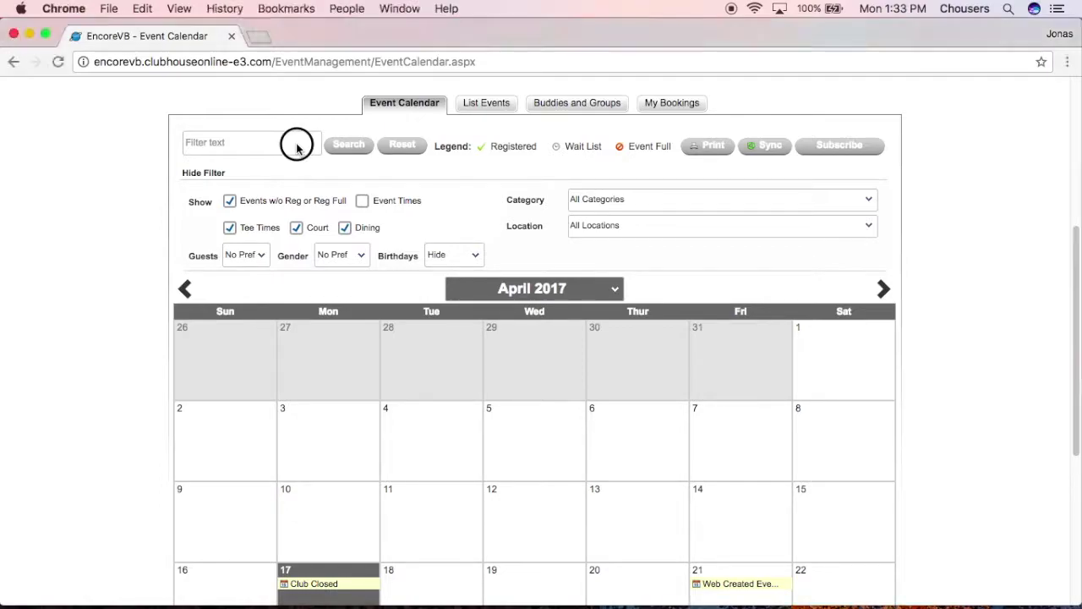
left_click(283, 143)
type("web")
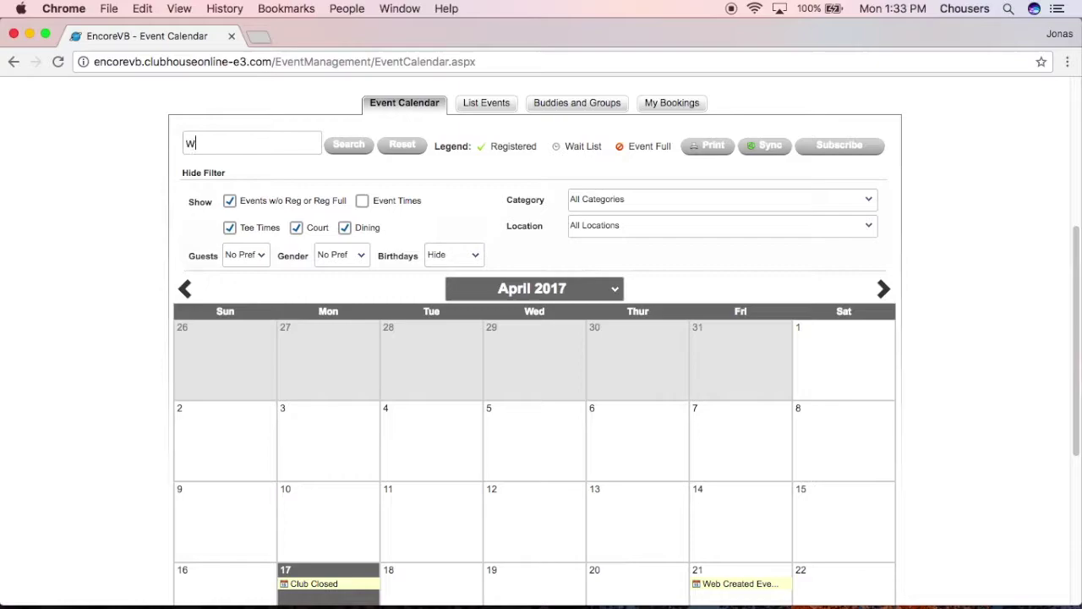
left_click(351, 145)
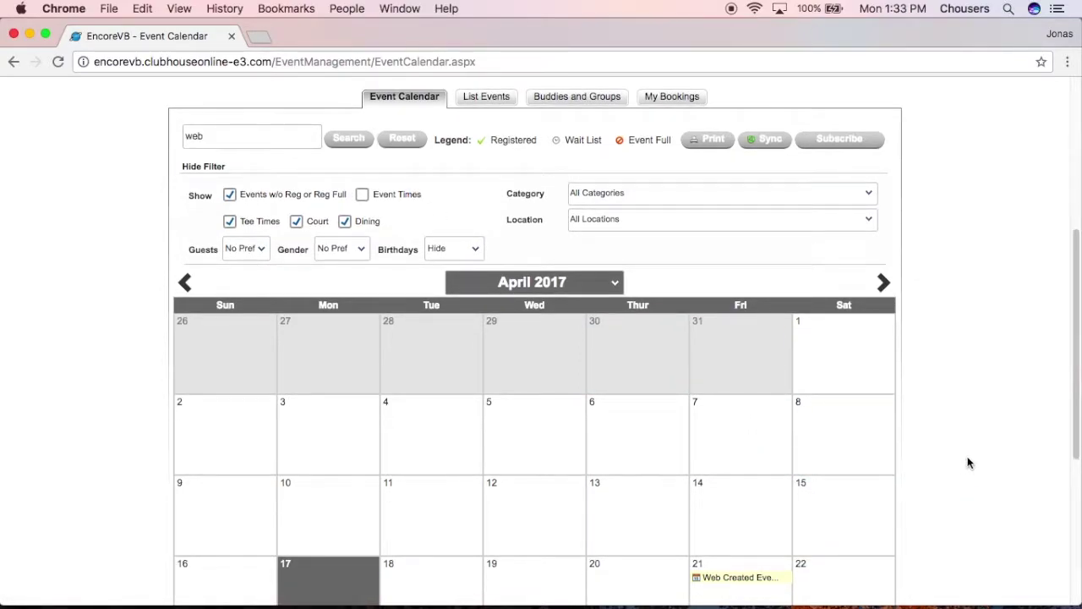
scroll(964, 459, "down", 3)
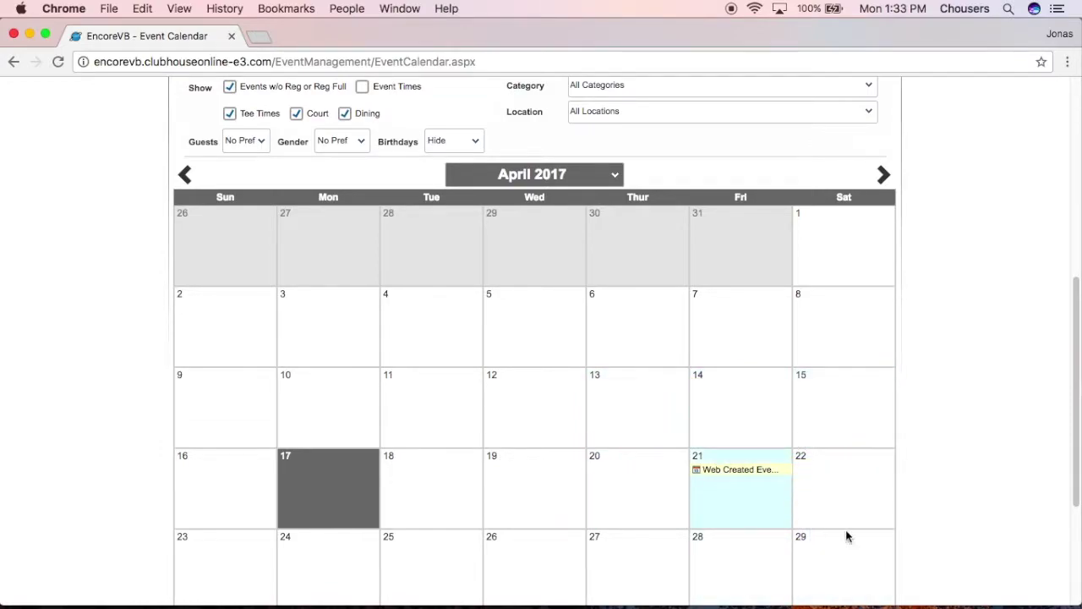
scroll(974, 521, "up", 8)
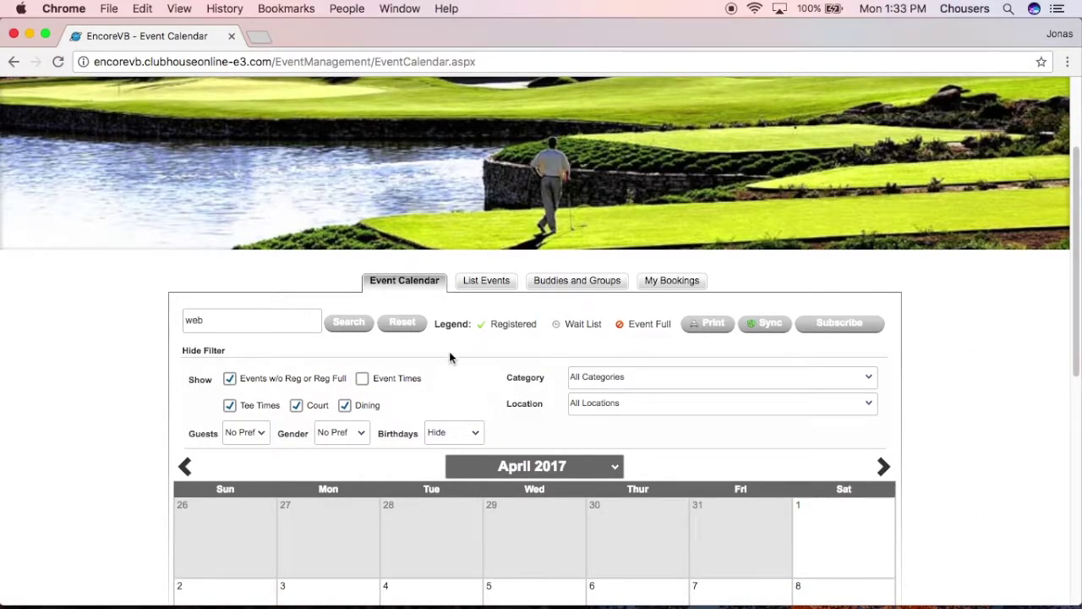
left_click(406, 329)
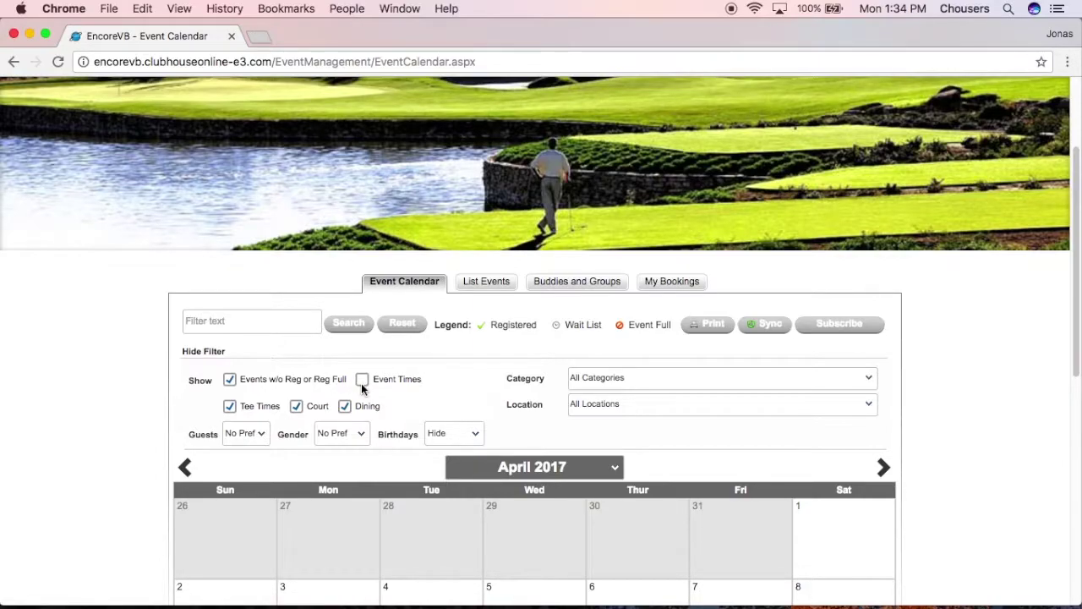
scroll(977, 410, "down", 2)
scroll(970, 418, "down", 10)
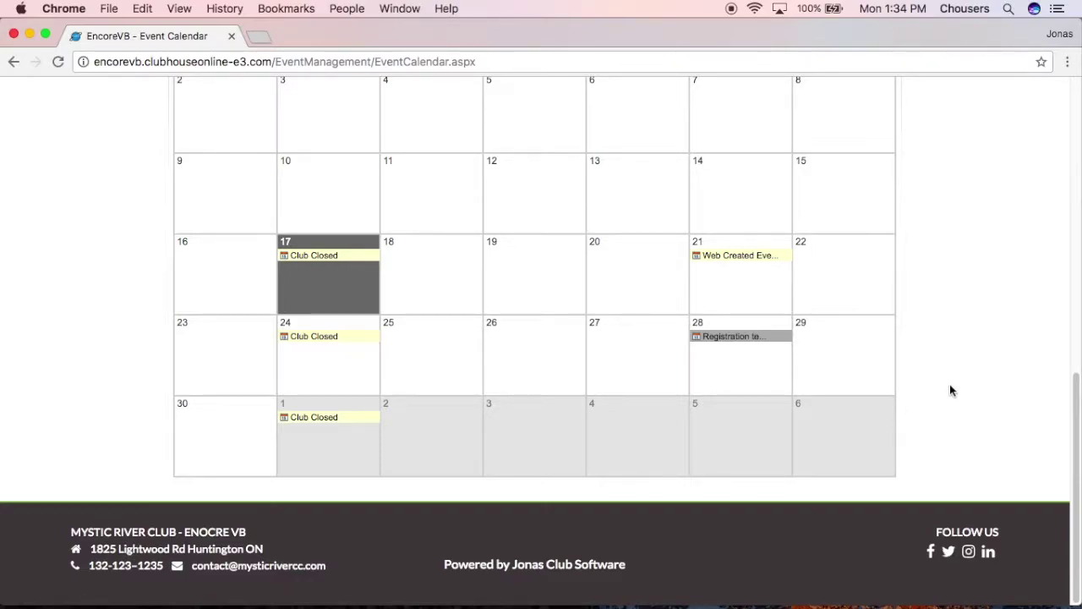
mouse_move(733, 258)
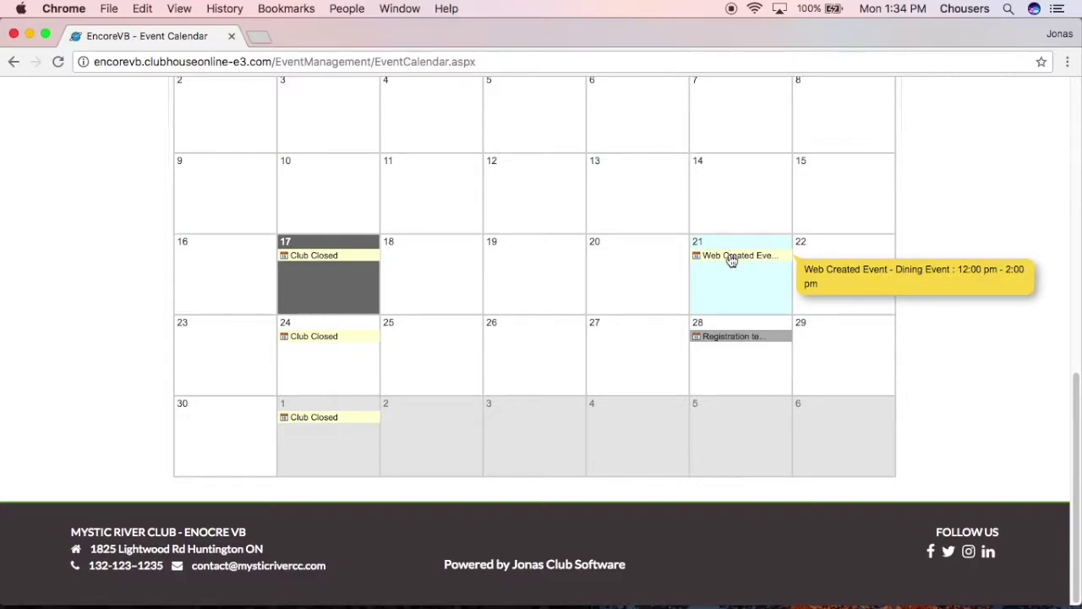
scroll(1012, 372, "up", 5)
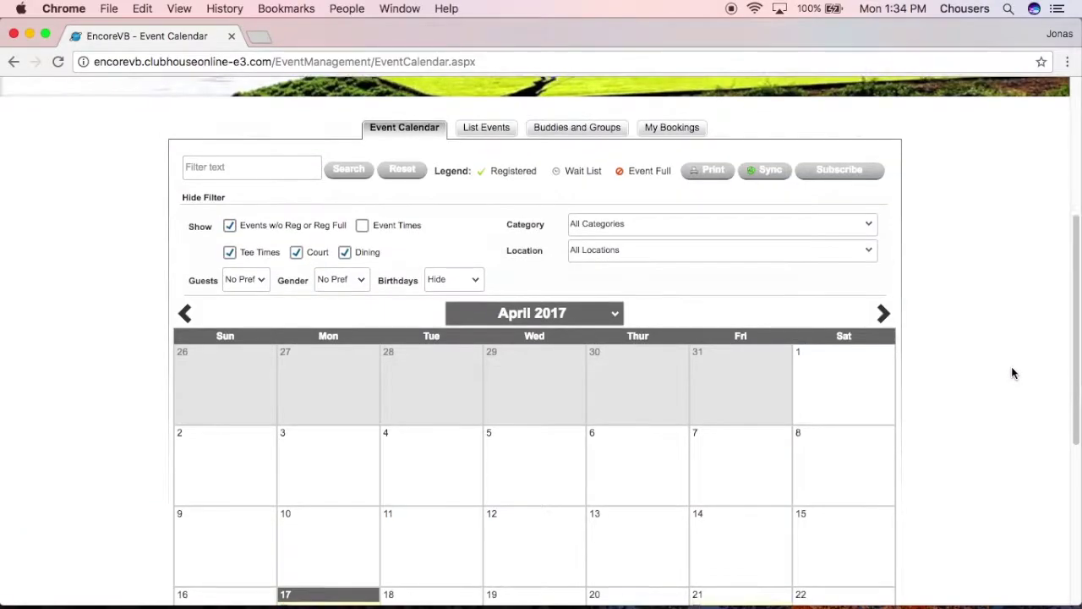
Turn on event times and bring the Show, Guests, Gender and Birthdays filters into view
left_click(362, 250)
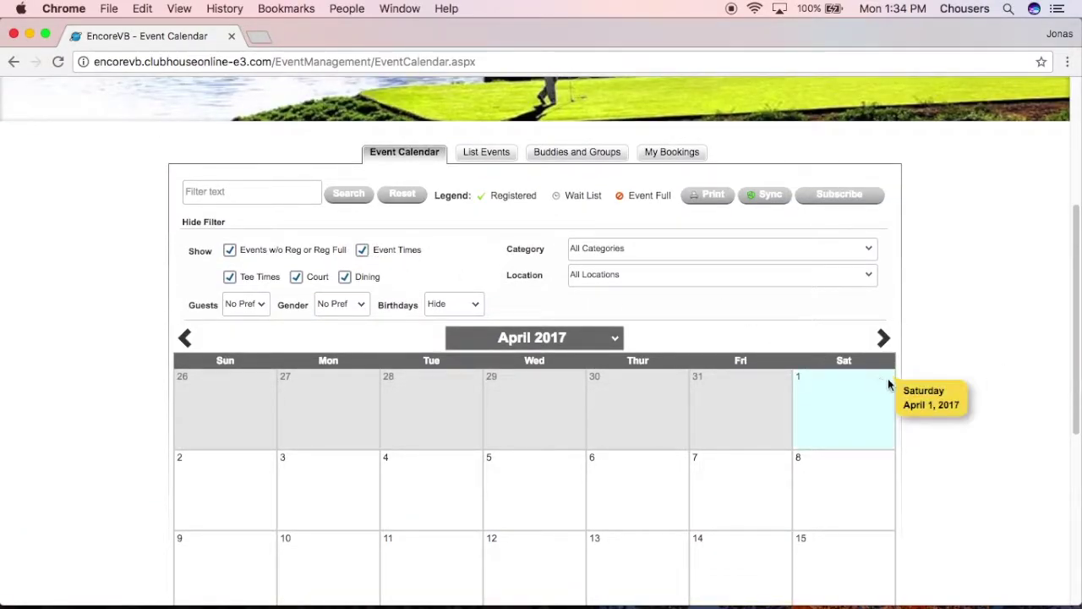
scroll(975, 429, "down", 5)
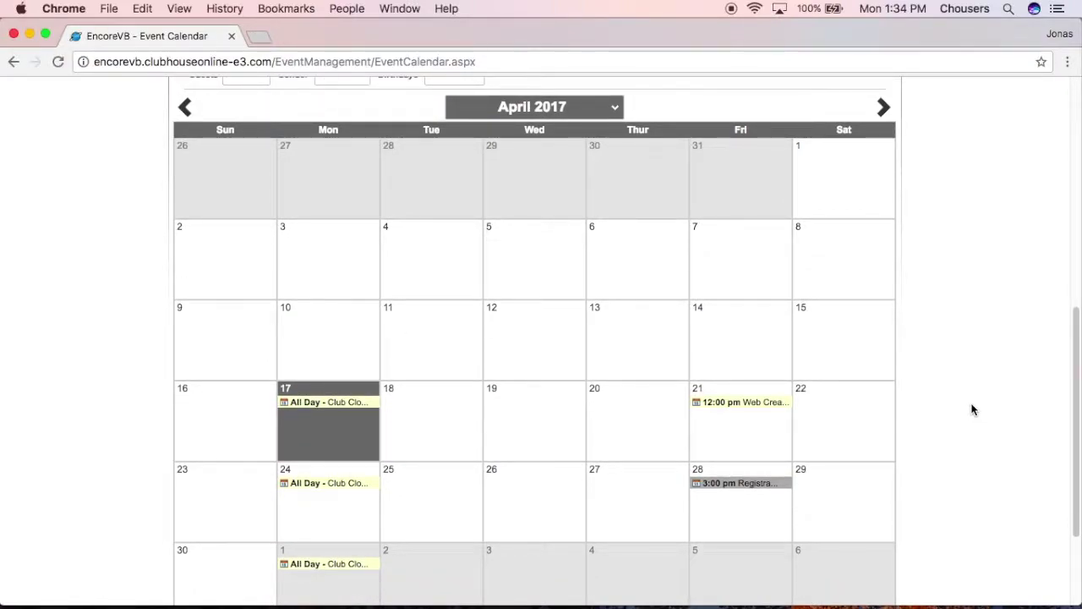
scroll(971, 411, "up", 2)
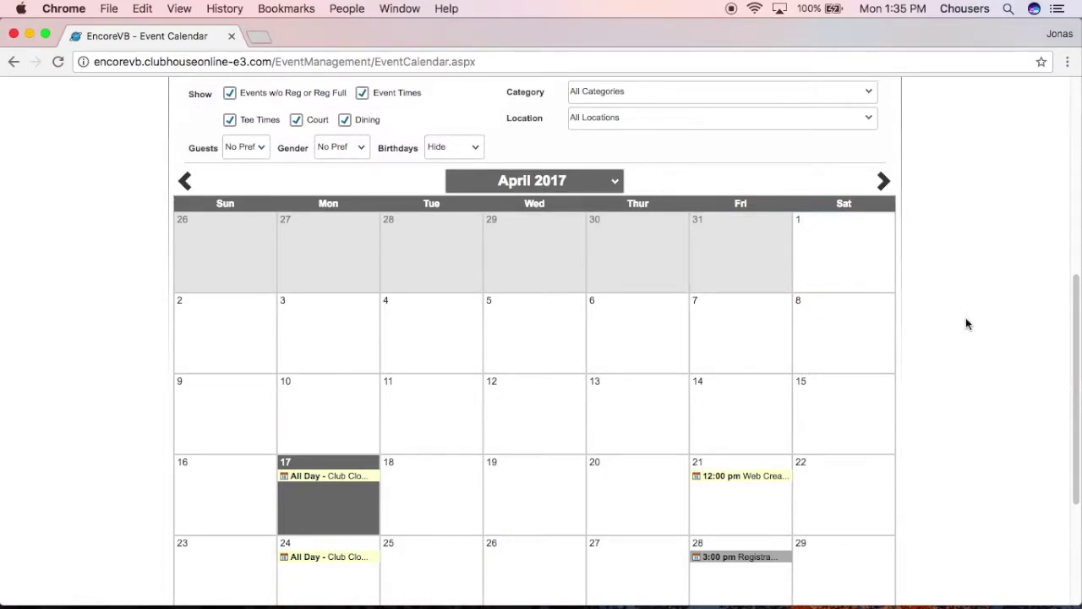
left_click(269, 148)
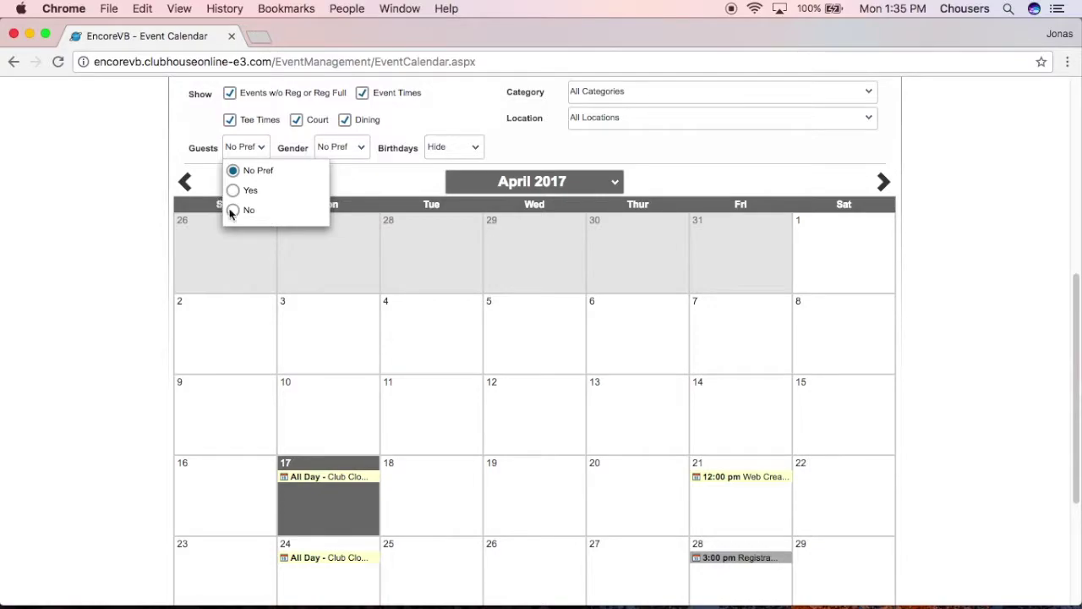
left_click(364, 153)
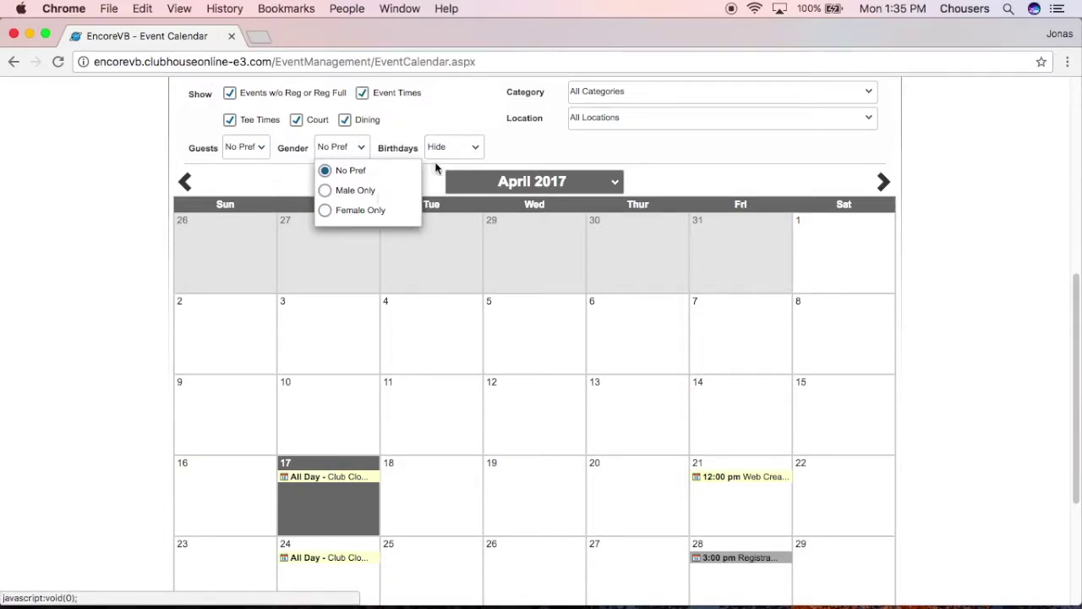
left_click(475, 148)
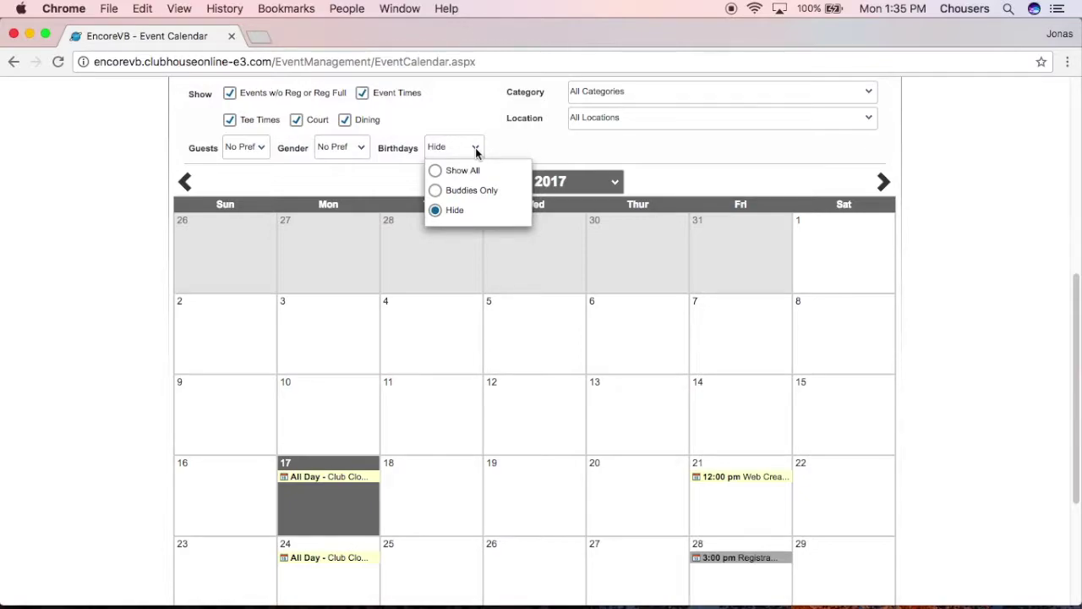
left_click(467, 170)
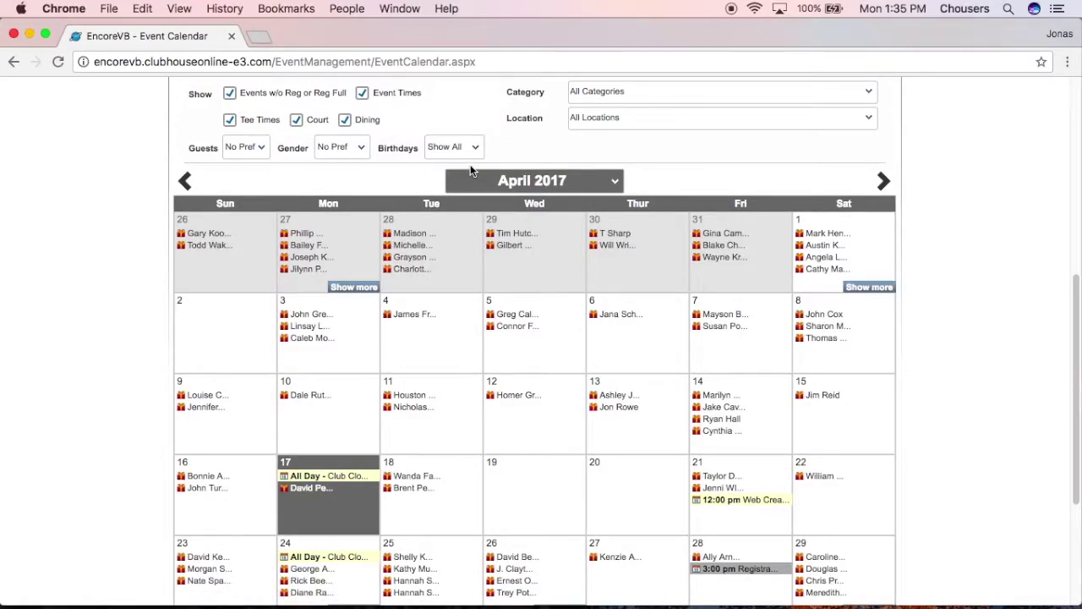
left_click(471, 150)
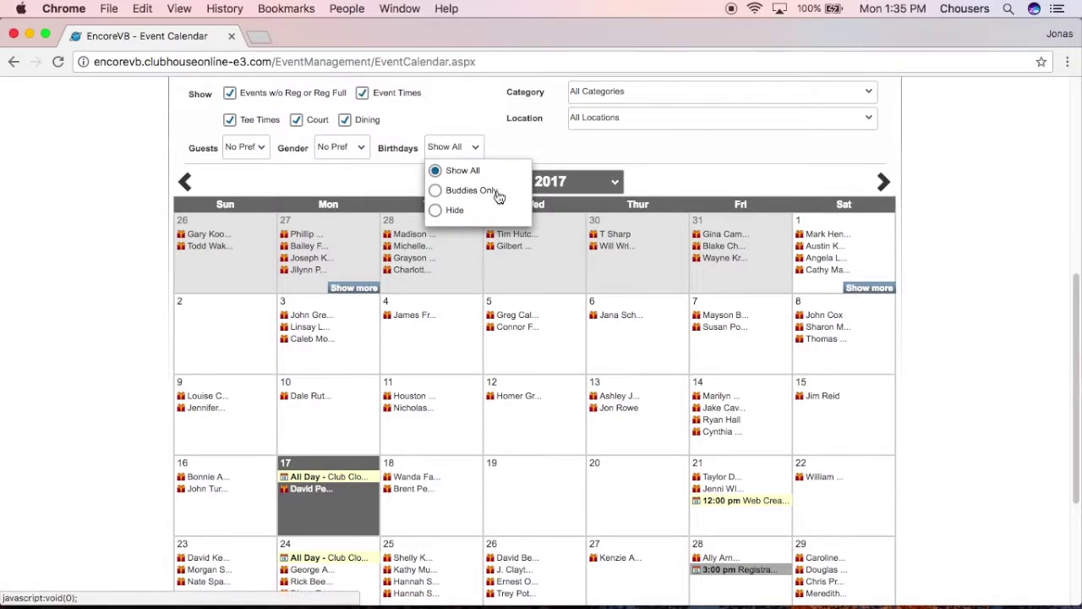
left_click(436, 217)
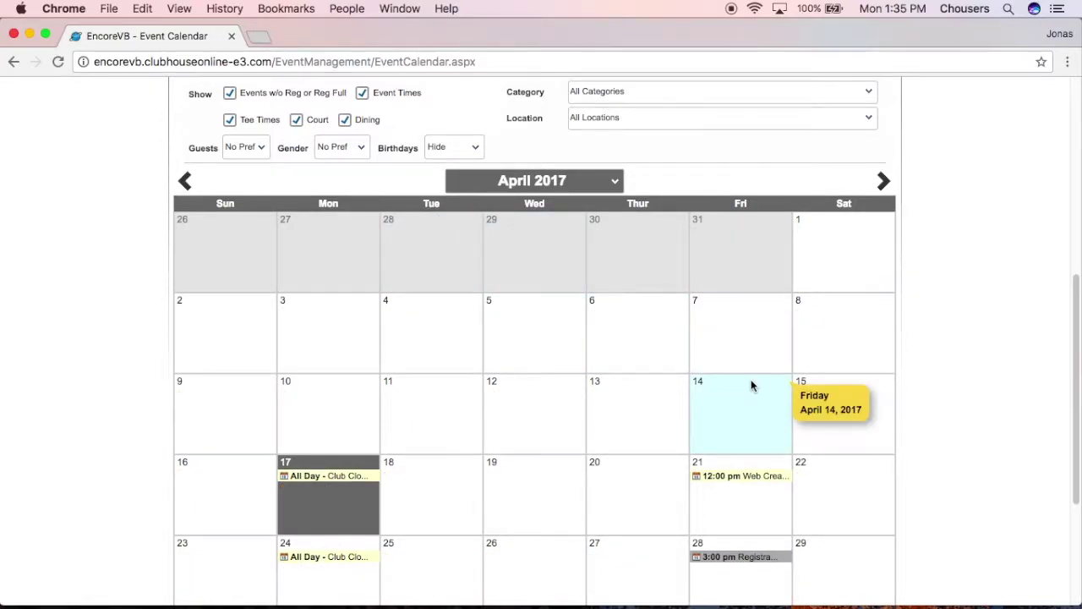
scroll(945, 388, "up", 1)
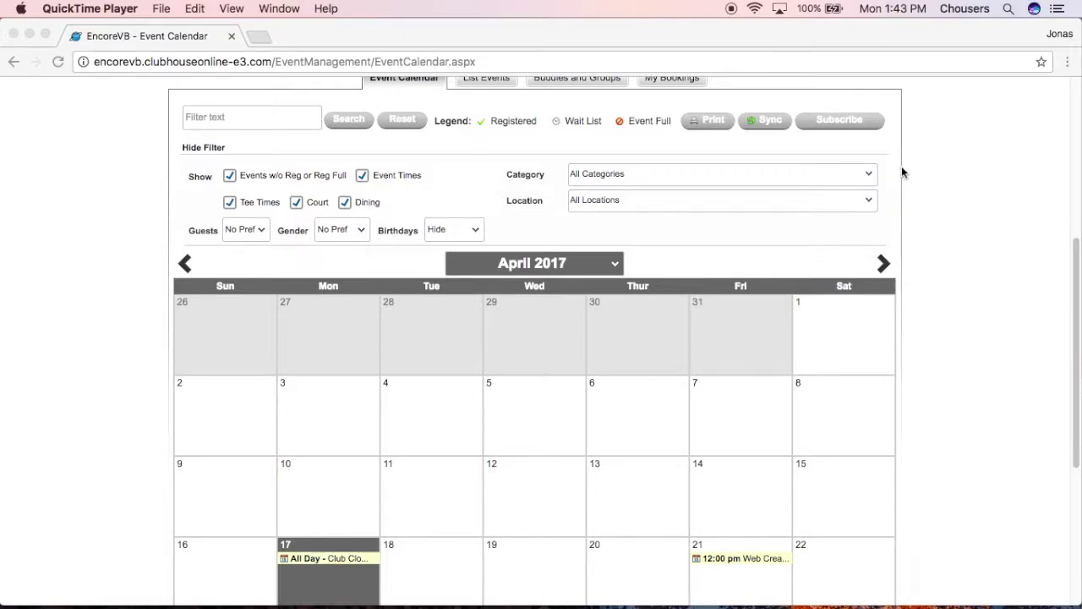
left_click(874, 180)
left_click(873, 180)
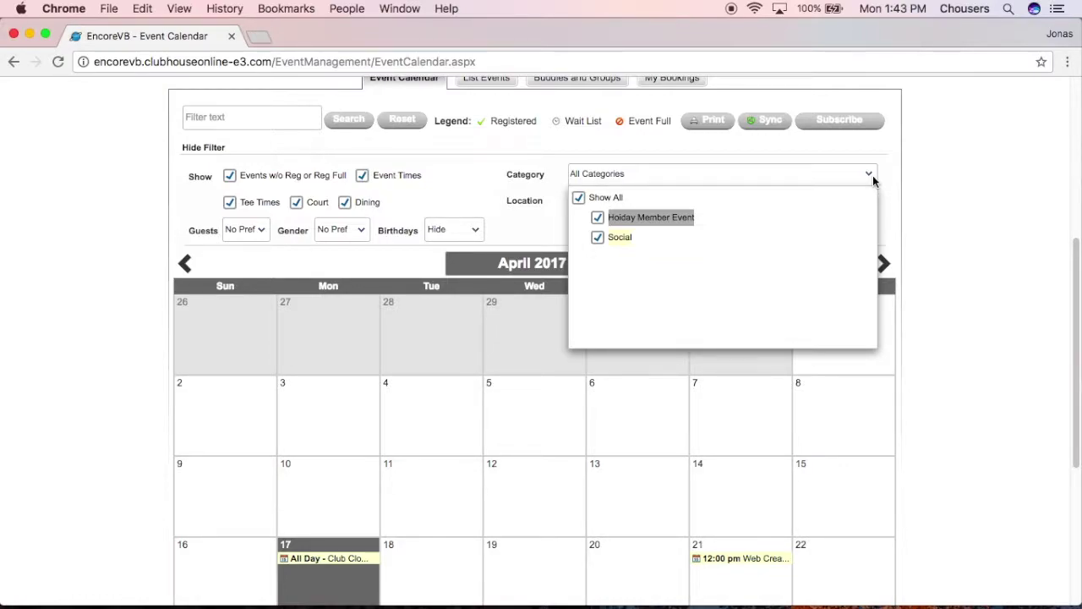
left_click(578, 197)
left_click(597, 237)
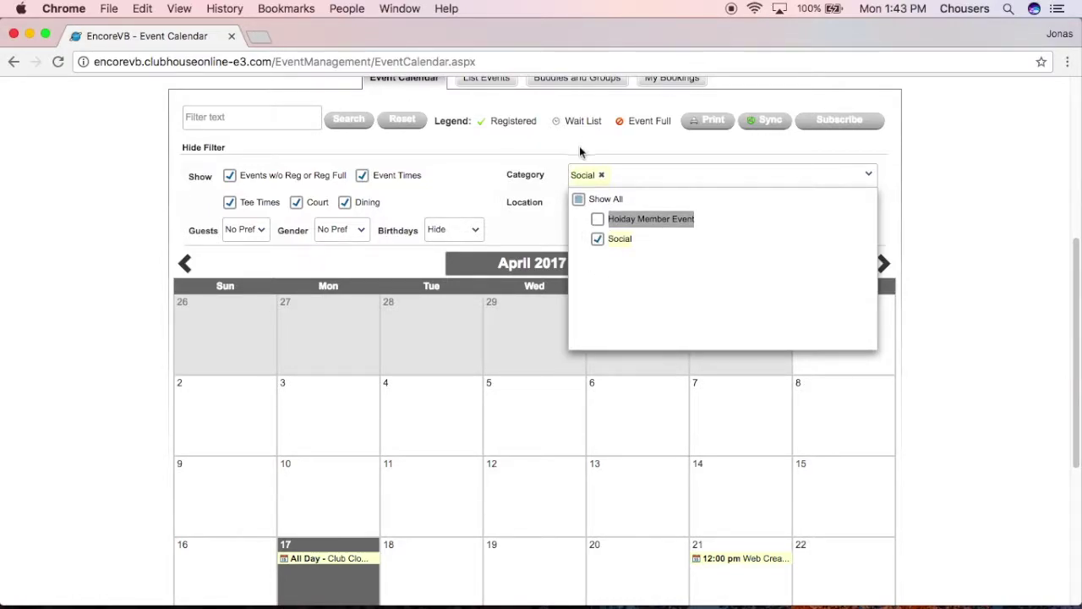
left_click(580, 199)
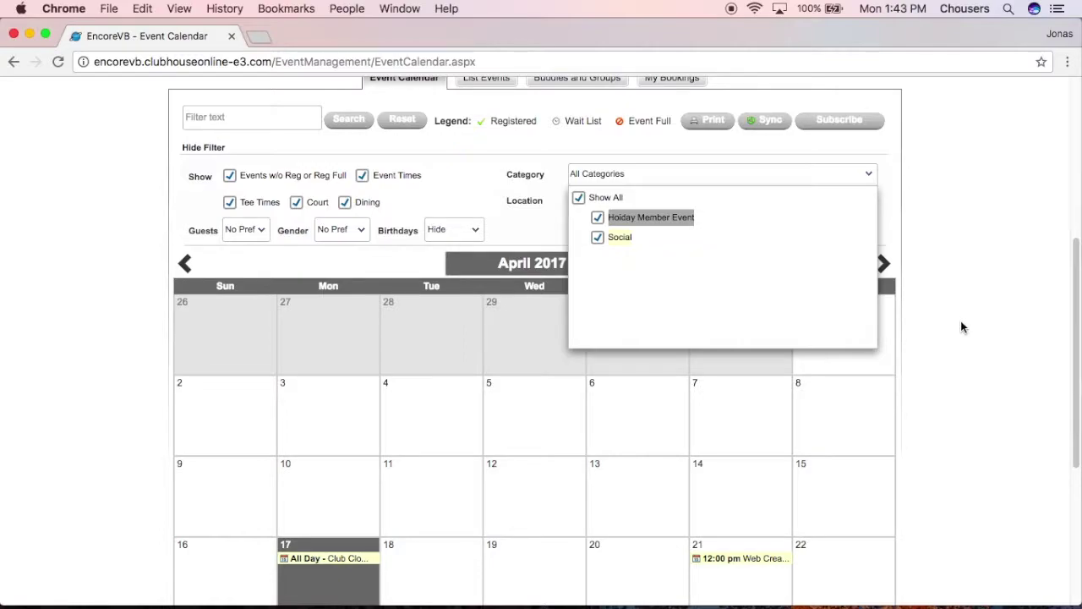
left_click(949, 228)
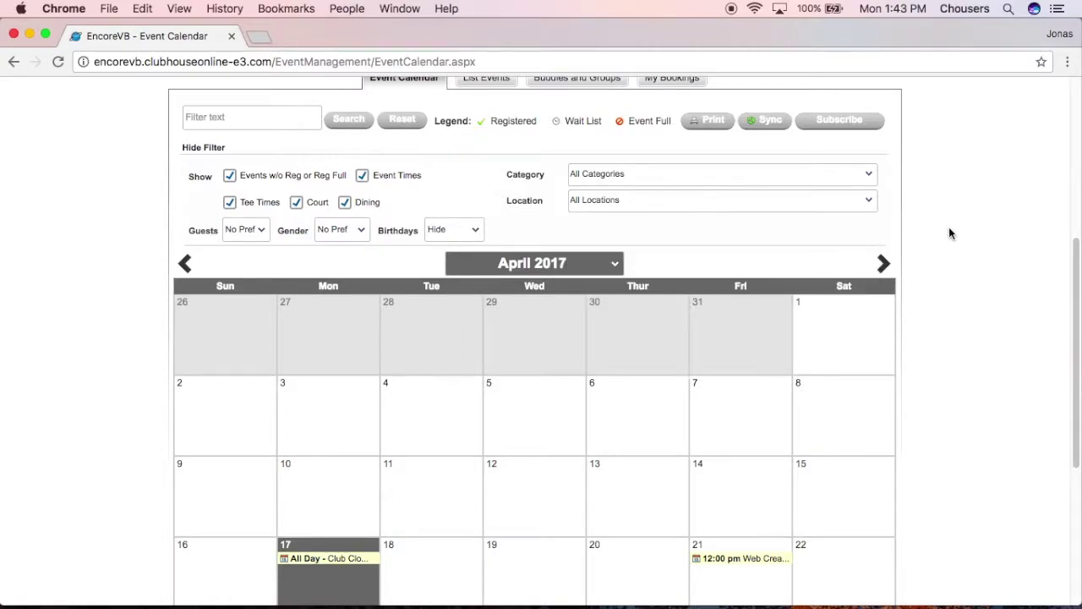
left_click(871, 199)
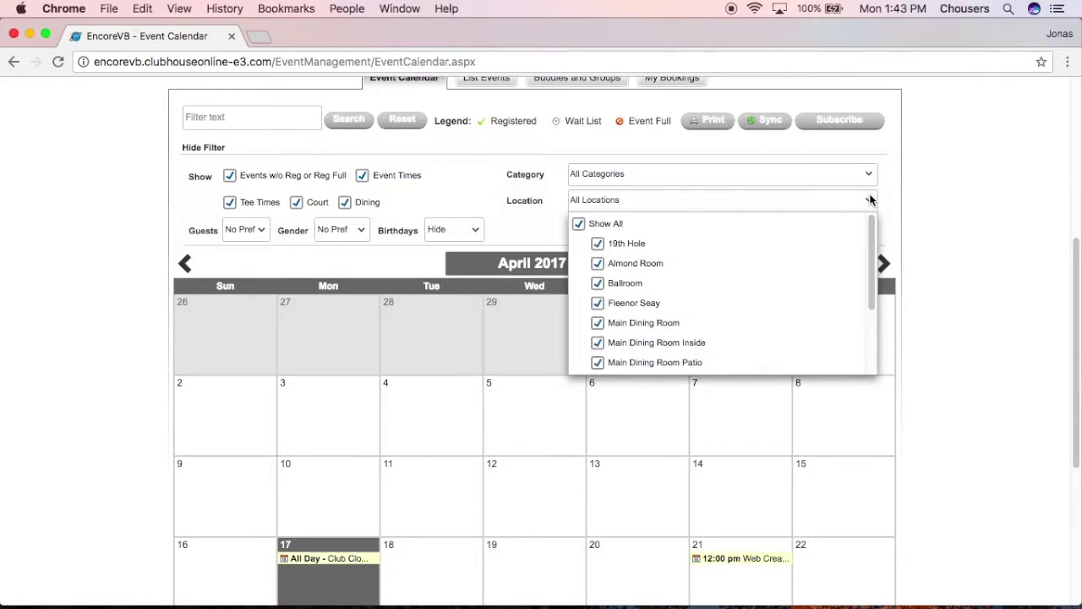
left_click(959, 226)
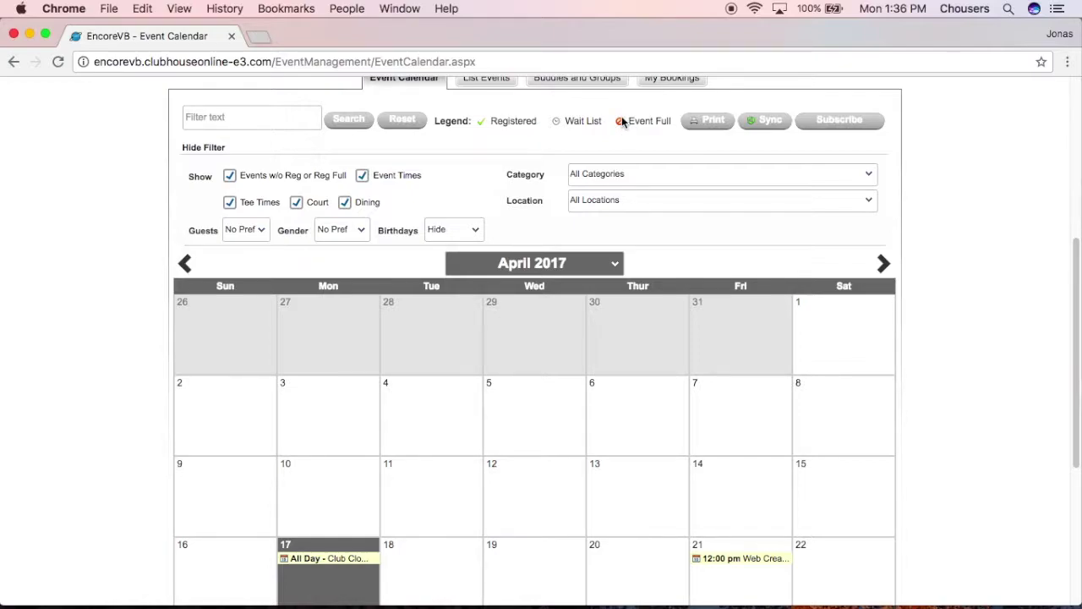
mouse_move(700, 561)
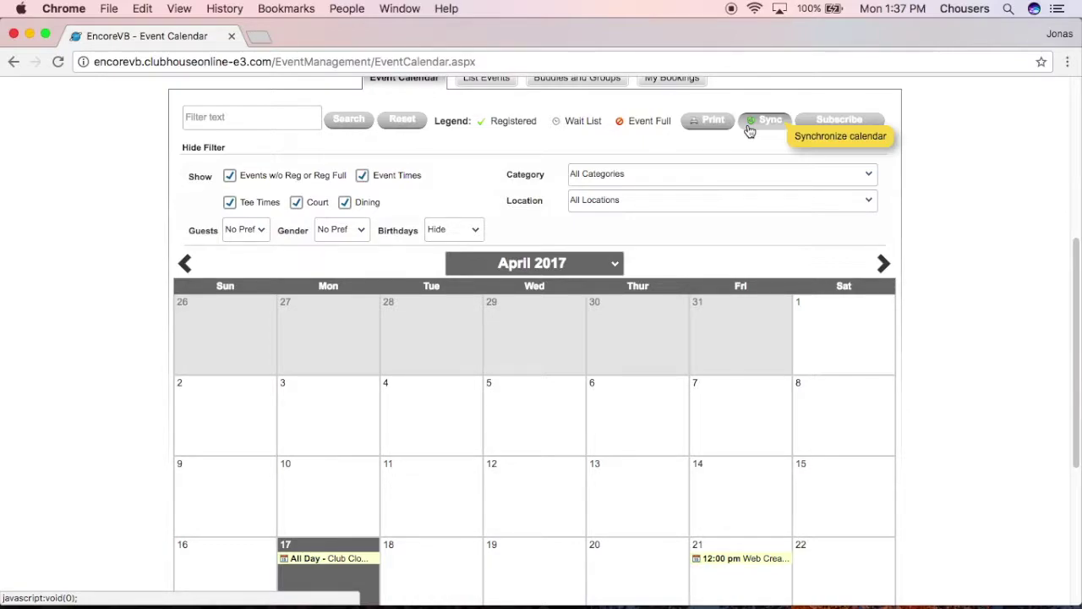
left_click(829, 125)
left_click(516, 336)
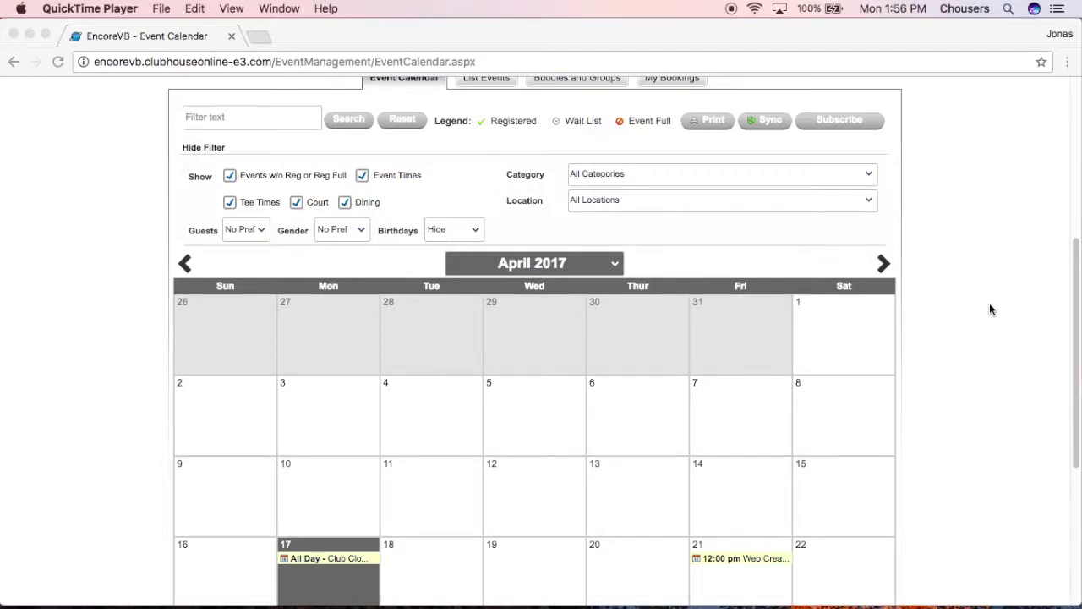
scroll(989, 308, "down", 1)
scroll(985, 307, "down", 3)
scroll(980, 312, "down", 1)
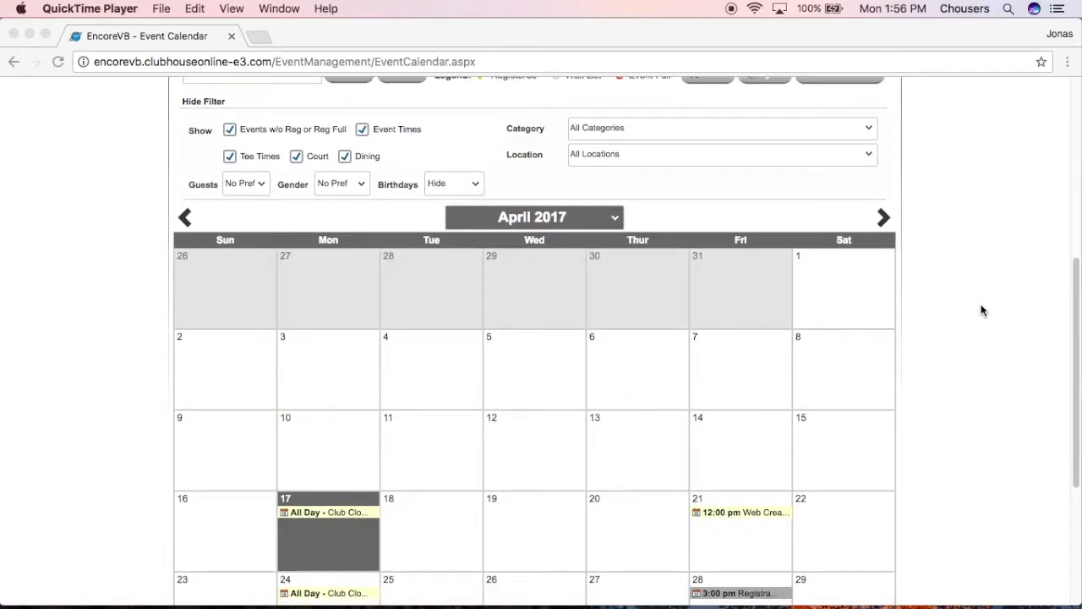
scroll(981, 311, "down", 1)
scroll(976, 312, "down", 1)
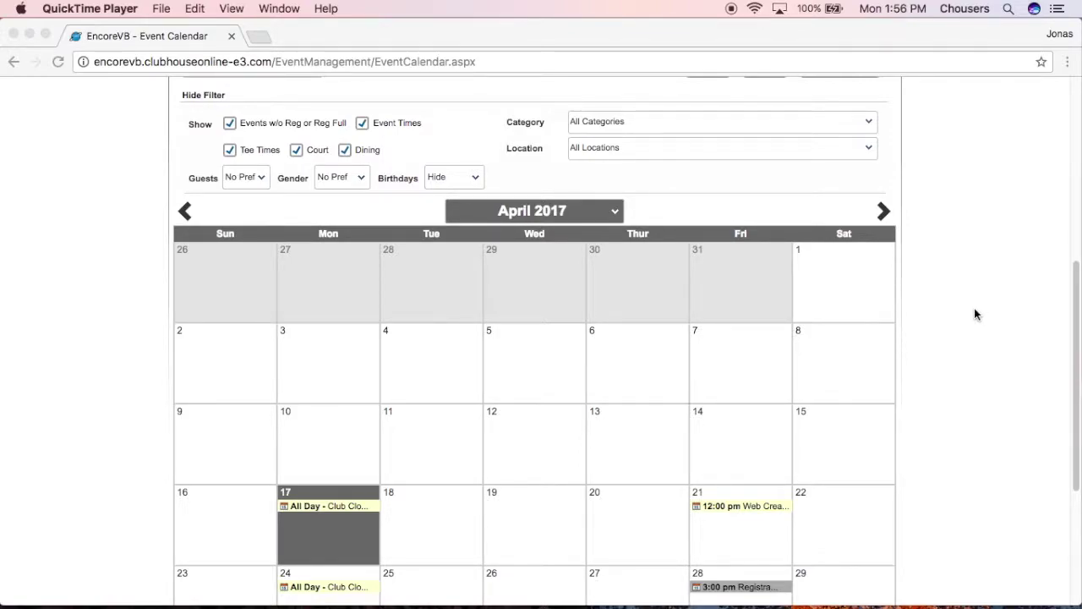
left_click(759, 505)
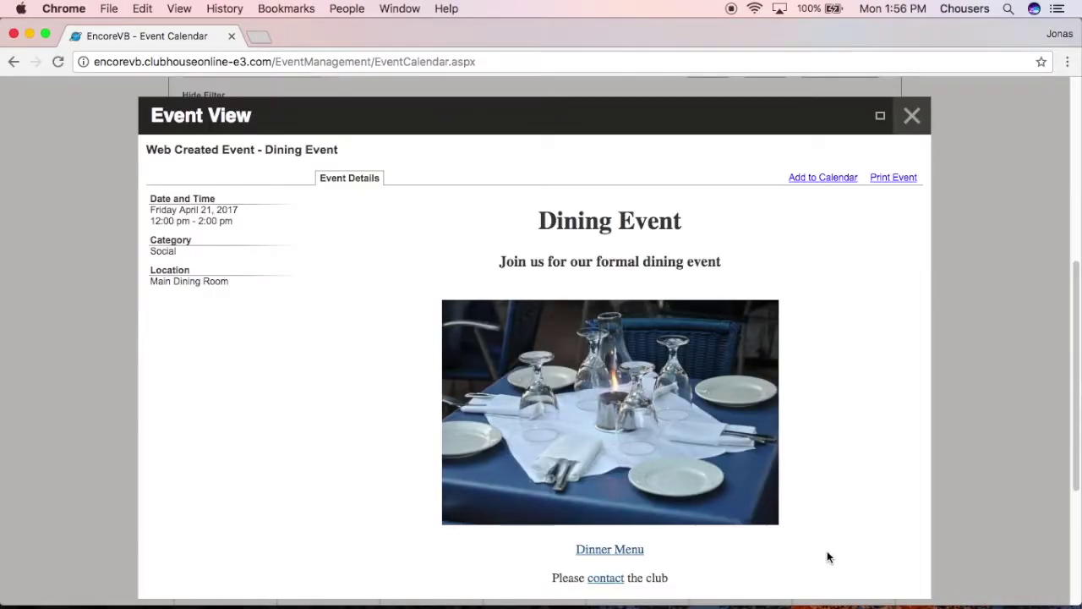
scroll(1008, 379, "down", 1)
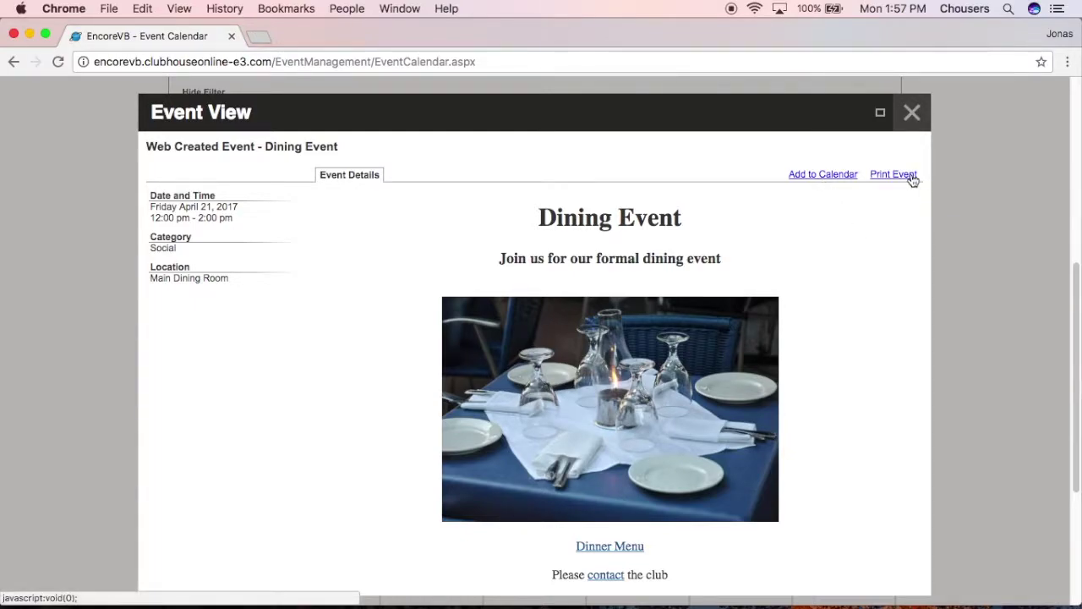
left_click(921, 115)
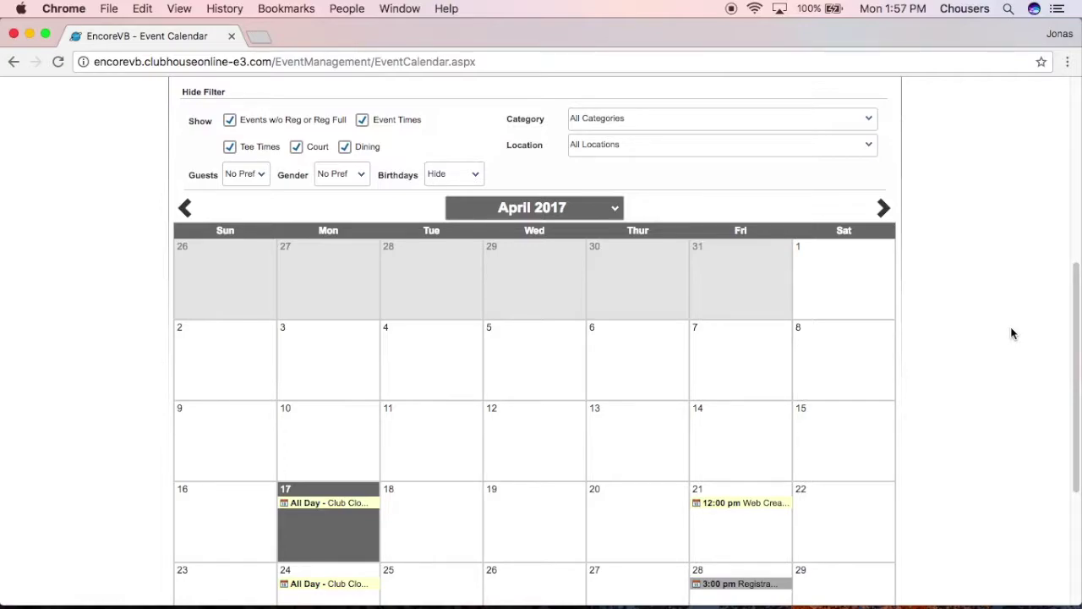
Open the April 28 Registration test event, check member and guest prices, and start registering
left_click(759, 587)
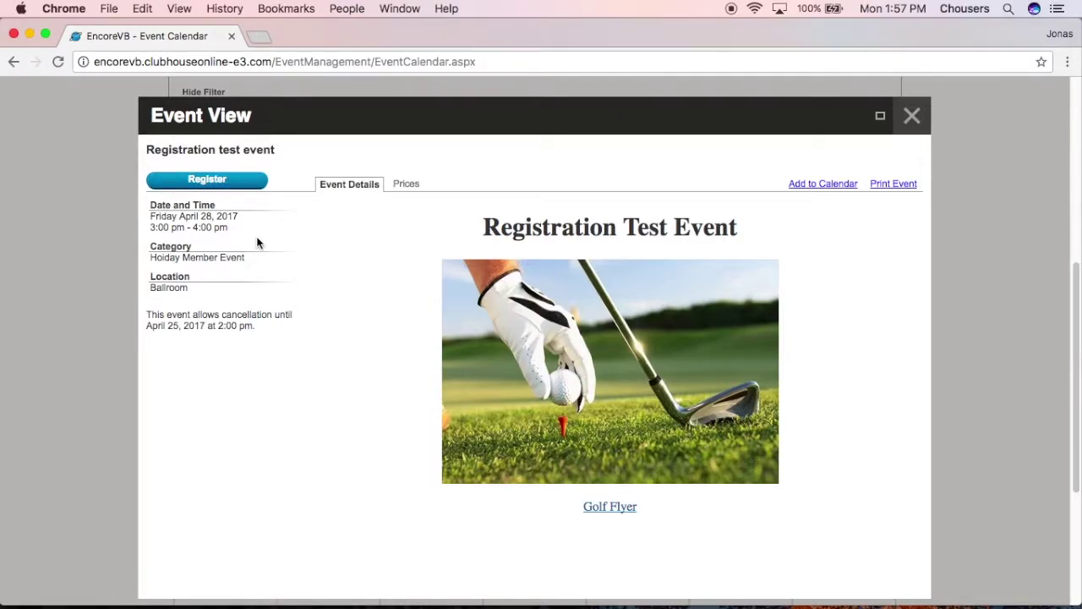
left_click(406, 184)
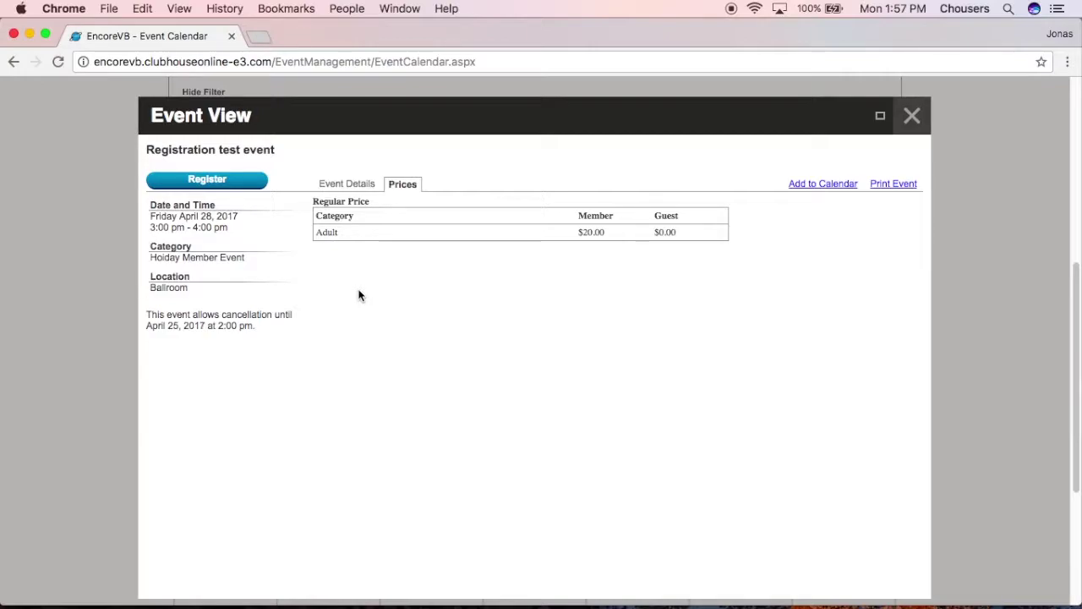
left_click(217, 182)
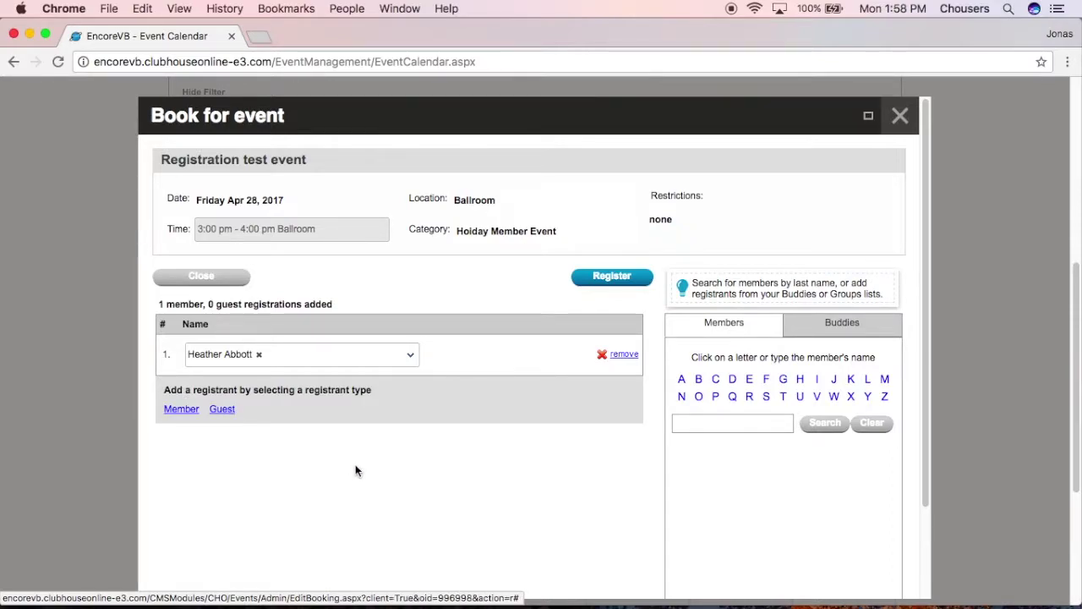
Add the buddy as the second member registrant and remove the empty guest row
left_click(180, 411)
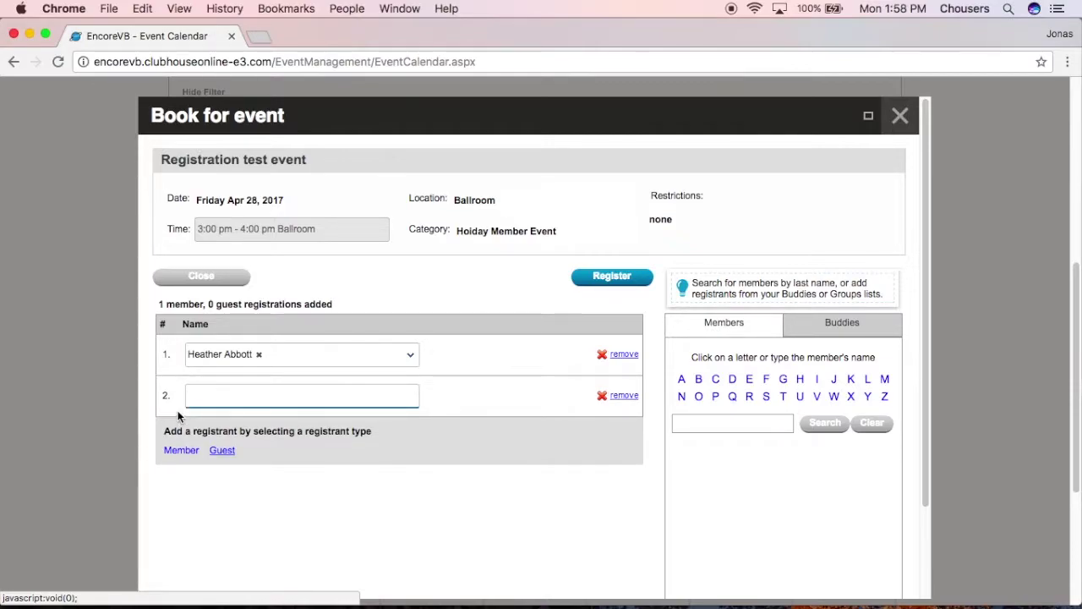
type("drew")
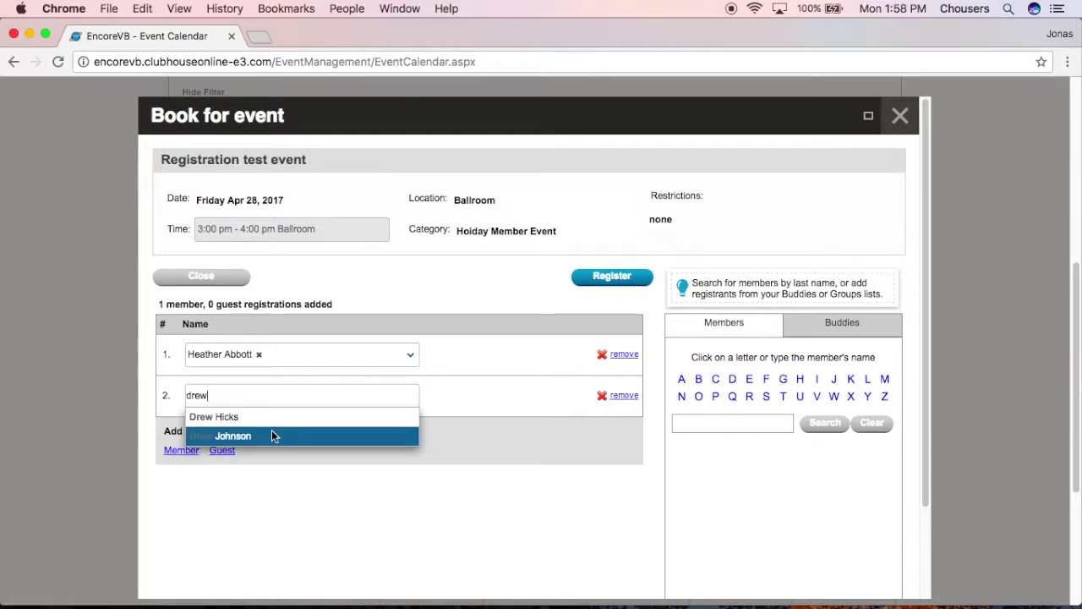
left_click(266, 434)
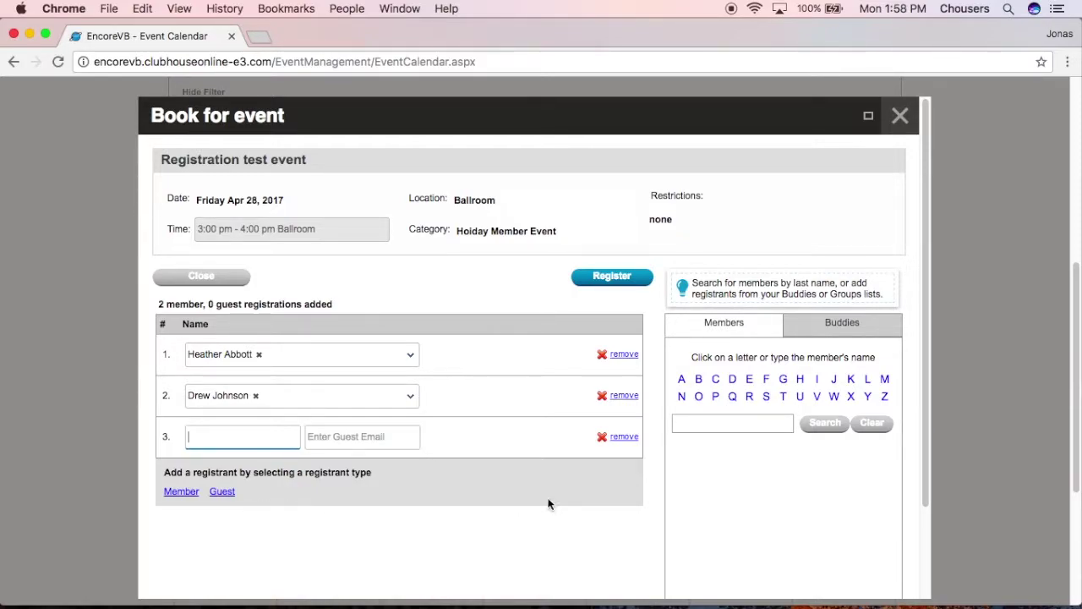
left_click(633, 441)
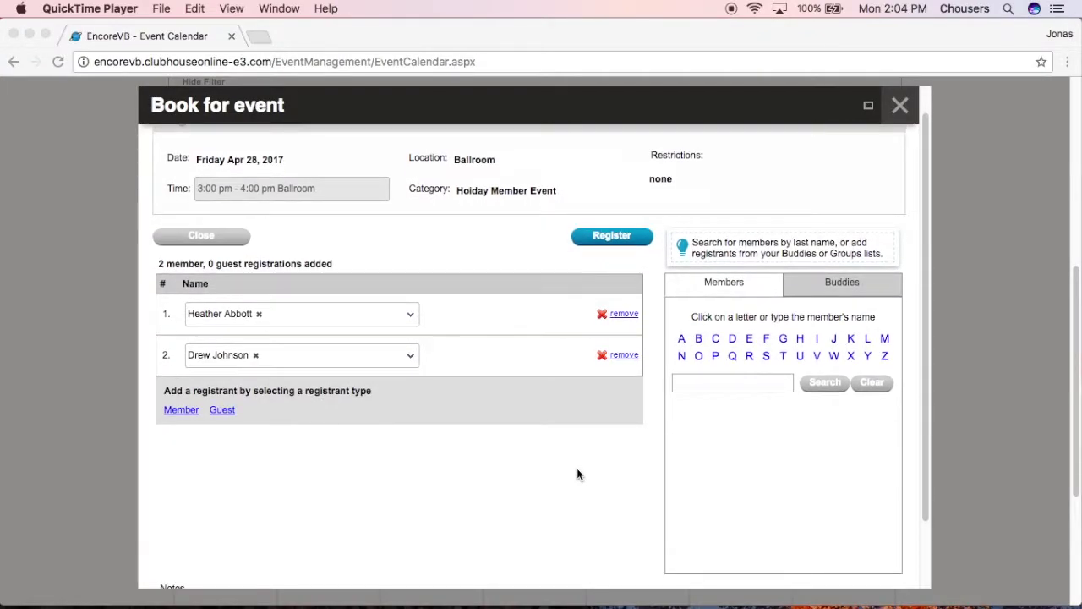
Enter a birthday-celebration note for the buddy in the Notes field
scroll(577, 474, "down", 2)
left_click(552, 536)
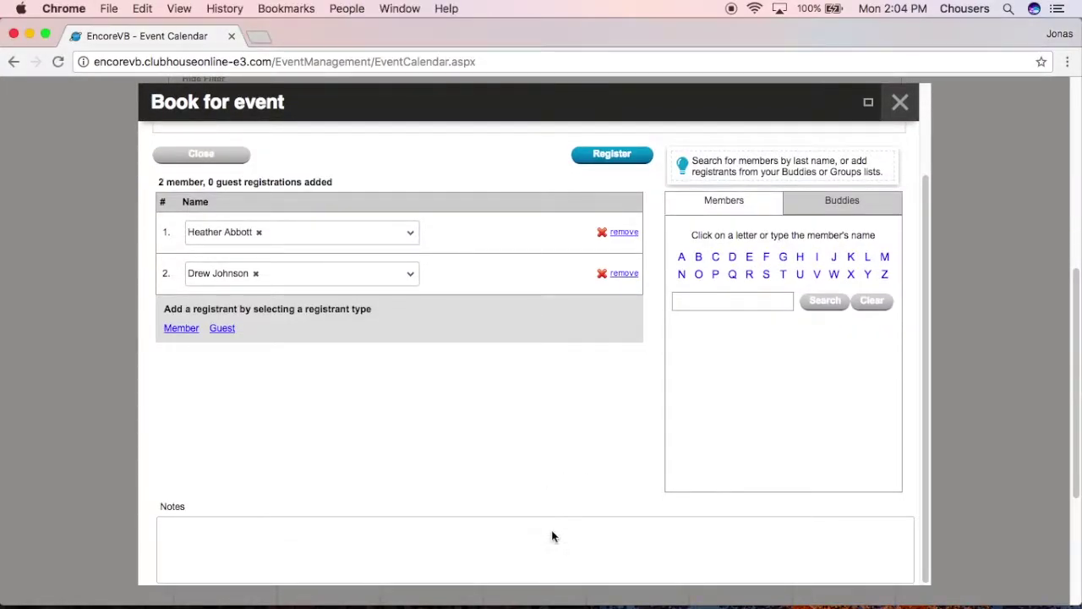
left_click(195, 531)
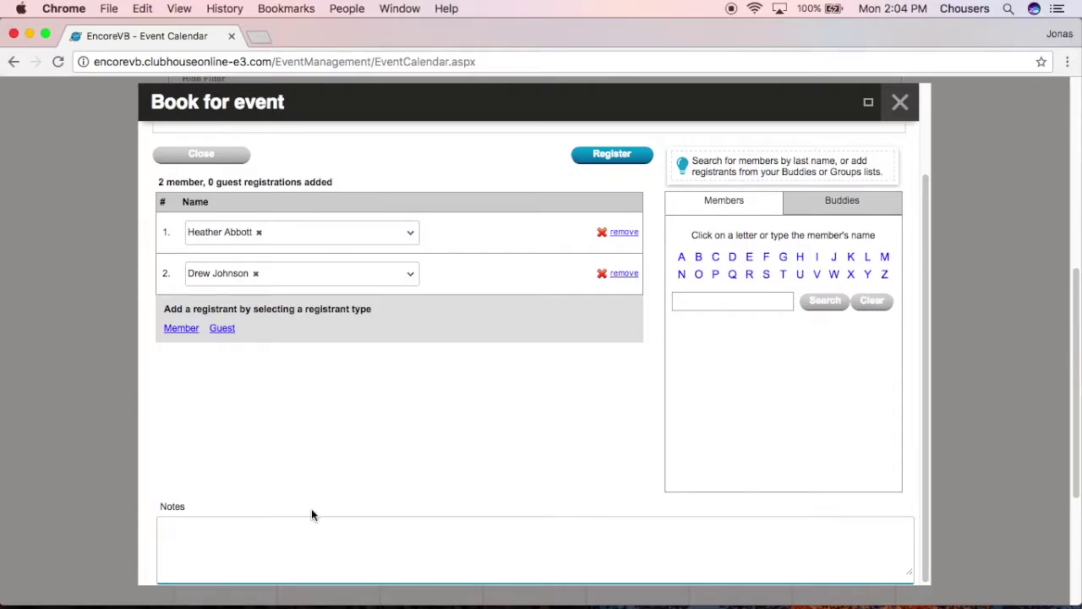
type("Birthday celebration for Drew")
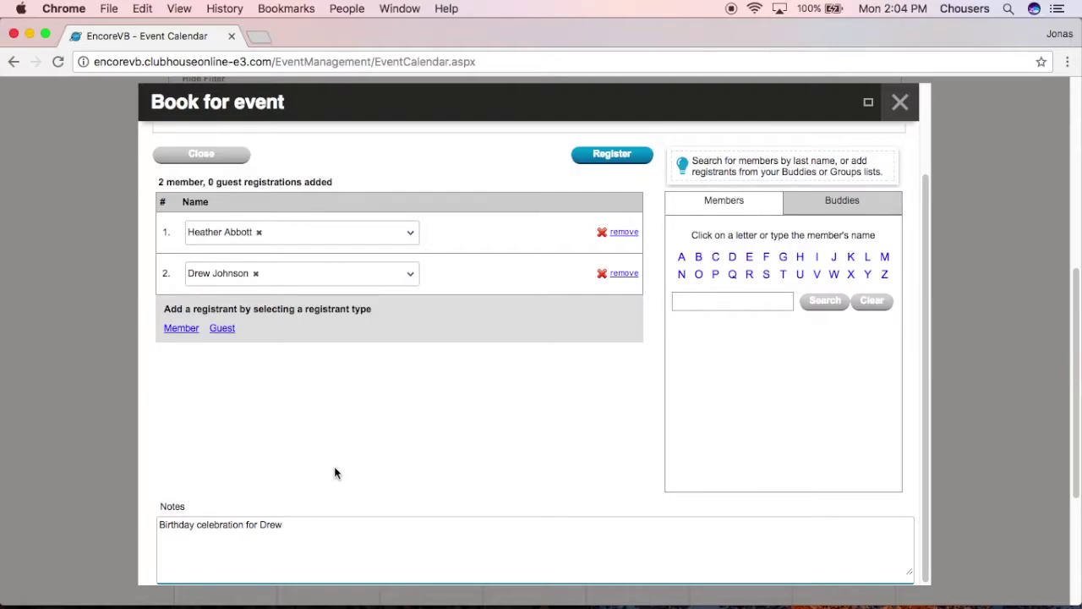
scroll(355, 478, "up", 2)
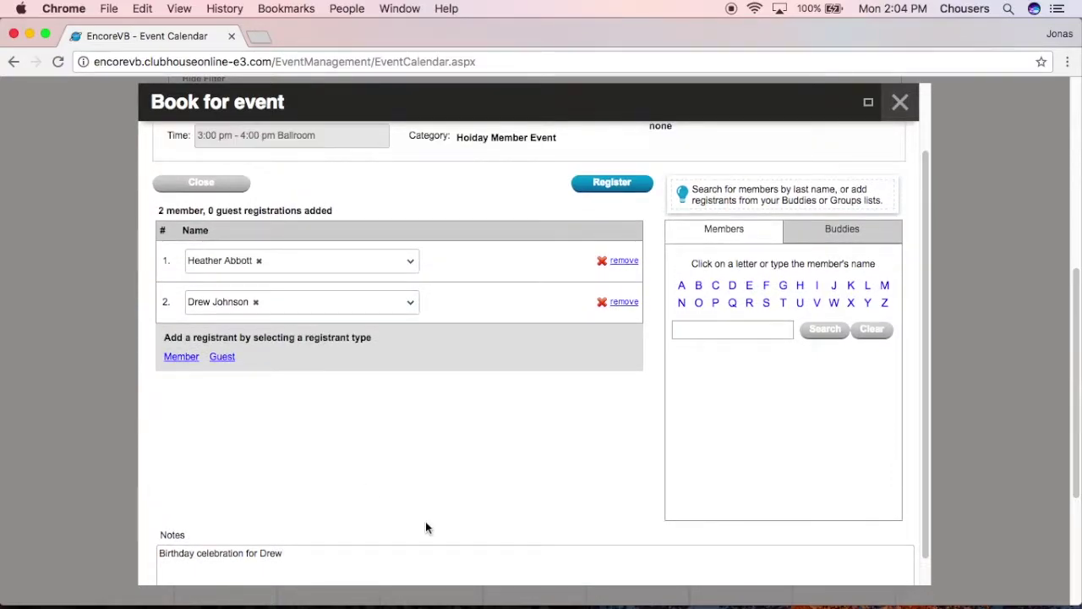
scroll(425, 521, "up", 1)
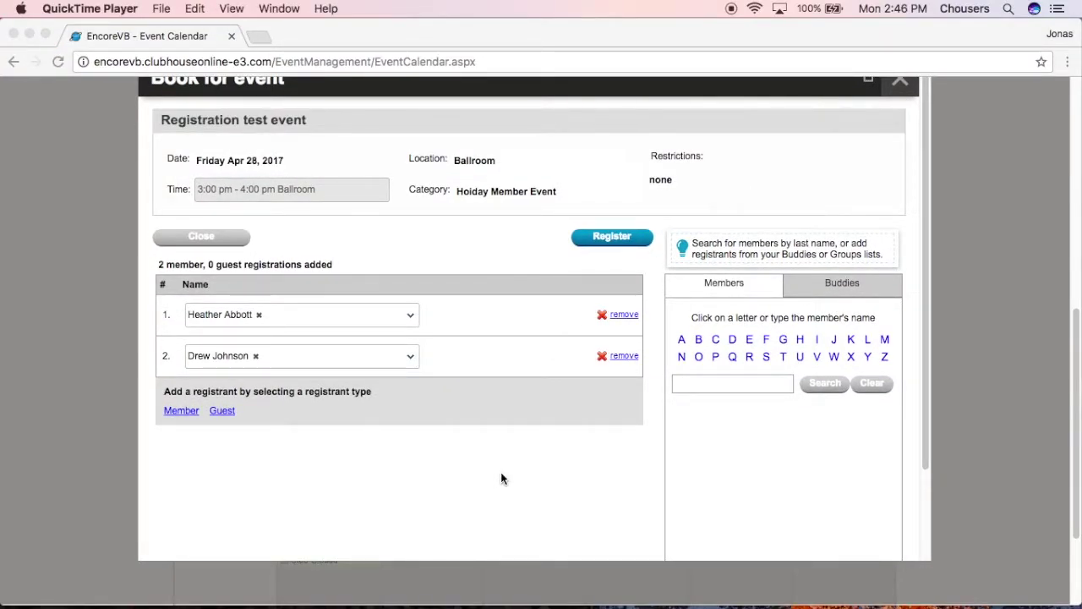
Submit the $40 two-member registration, dismiss the confirmation, and return to the April 2017 calendar
left_click(618, 239)
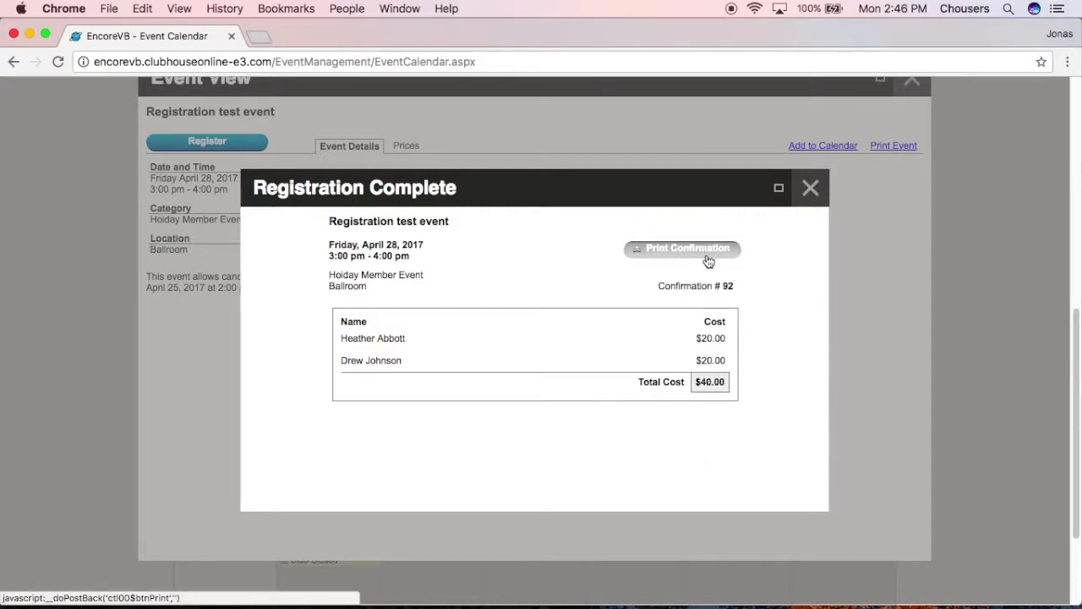
left_click(810, 188)
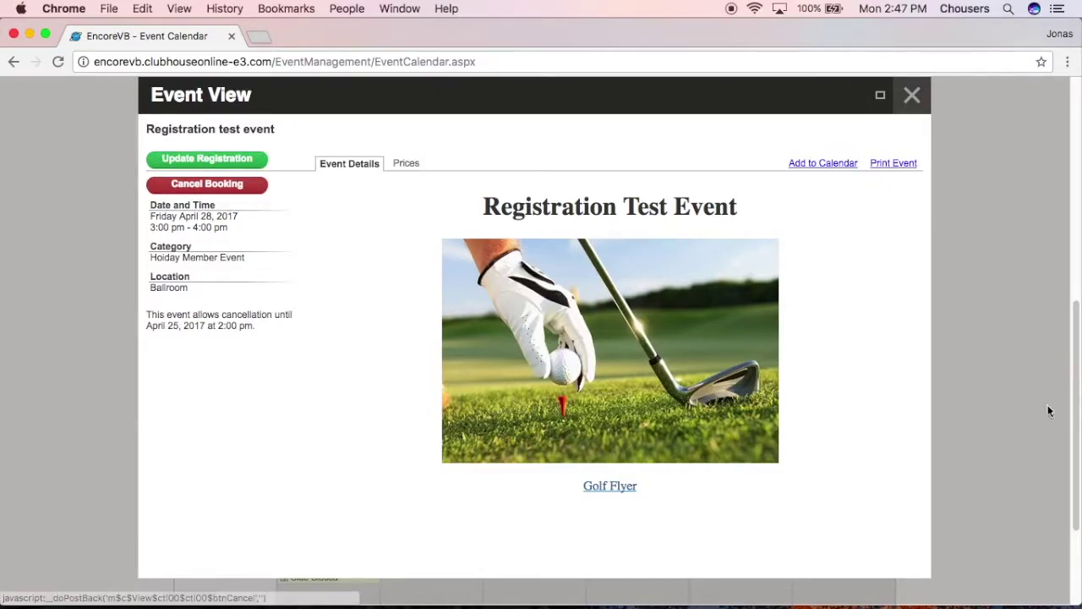
left_click(911, 94)
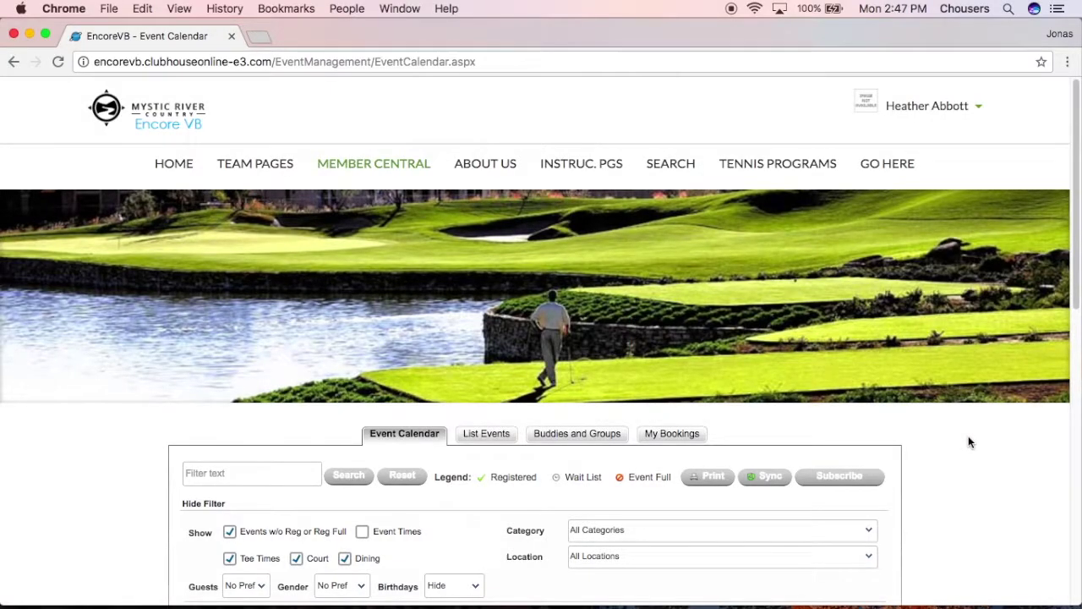
scroll(968, 436, "down", 10)
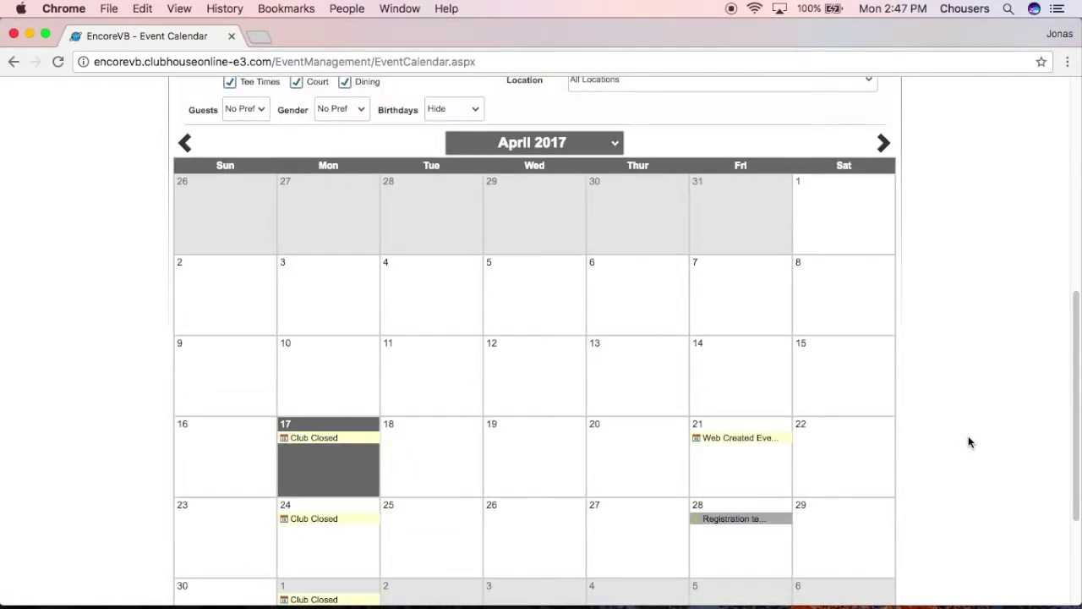
mouse_move(698, 526)
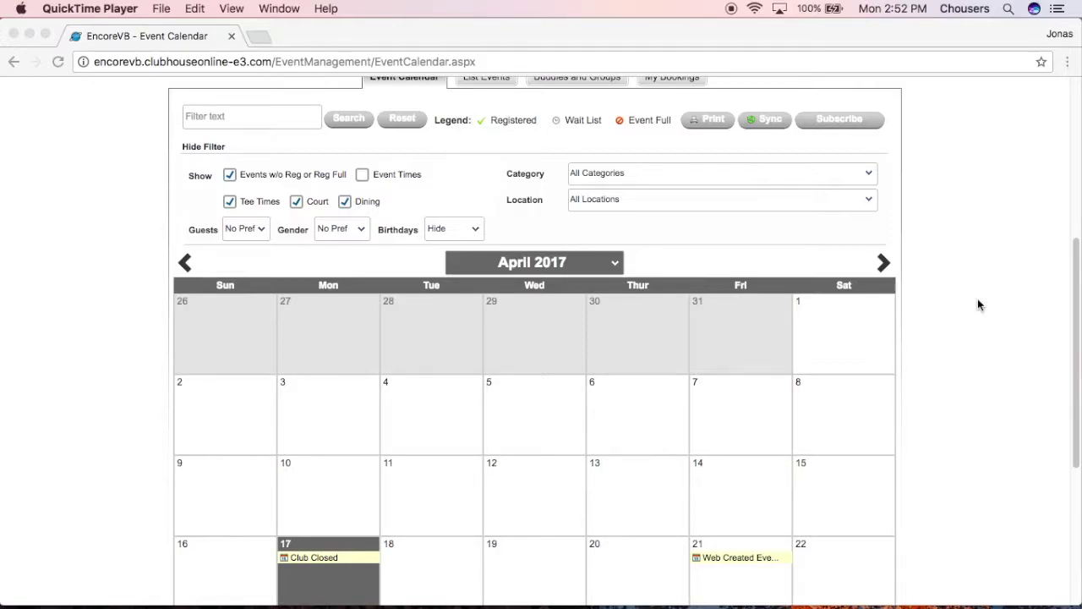
scroll(977, 300, "up", 2)
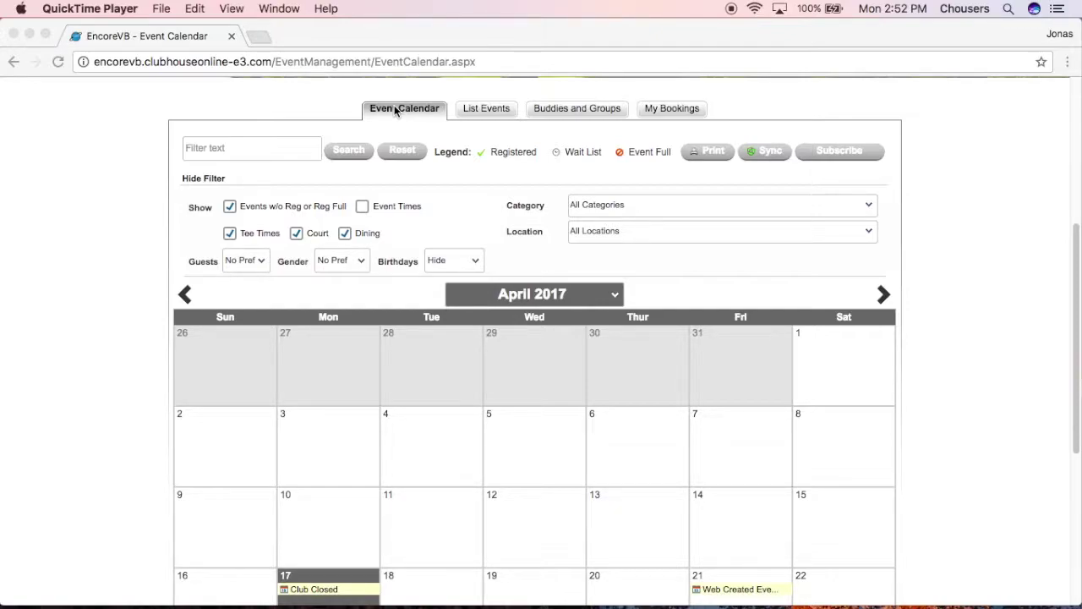
Check the Registration test event booking in the List Events view
left_click(478, 110)
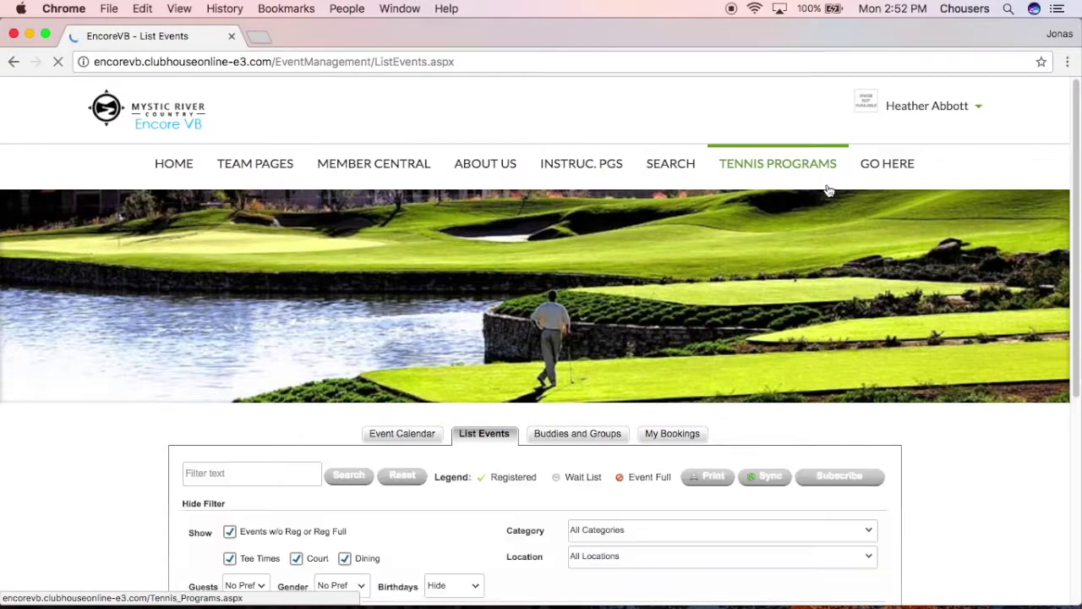
scroll(961, 488, "down", 4)
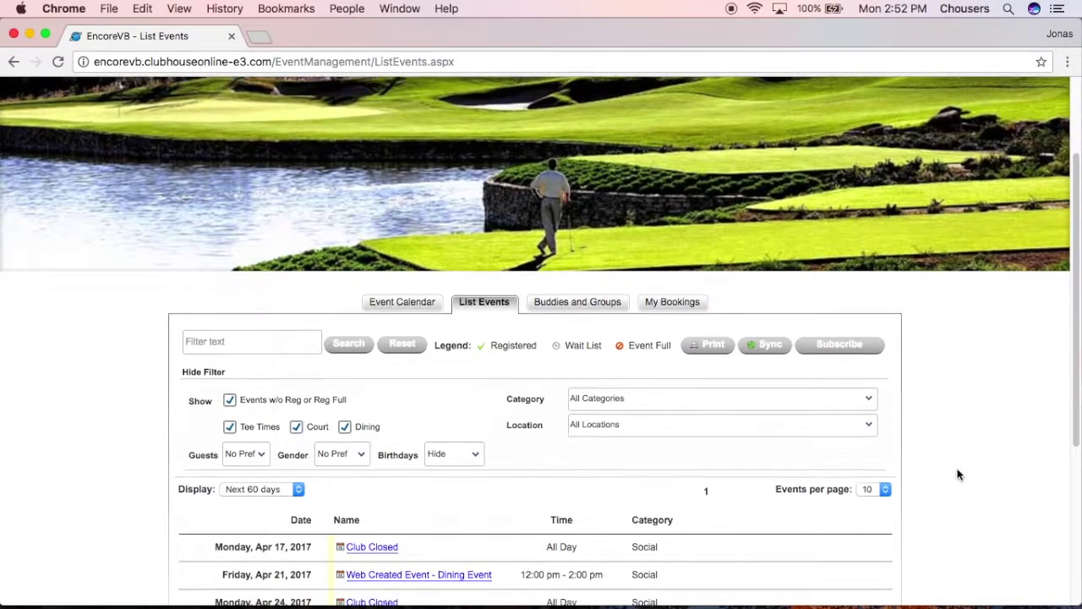
scroll(956, 479, "down", 2)
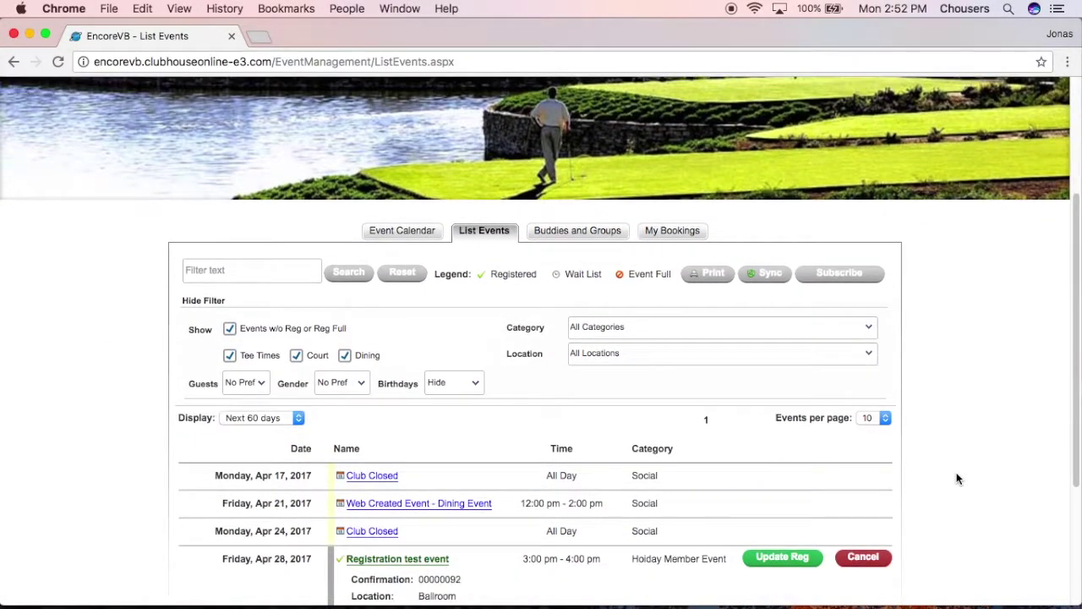
scroll(955, 478, "down", 1)
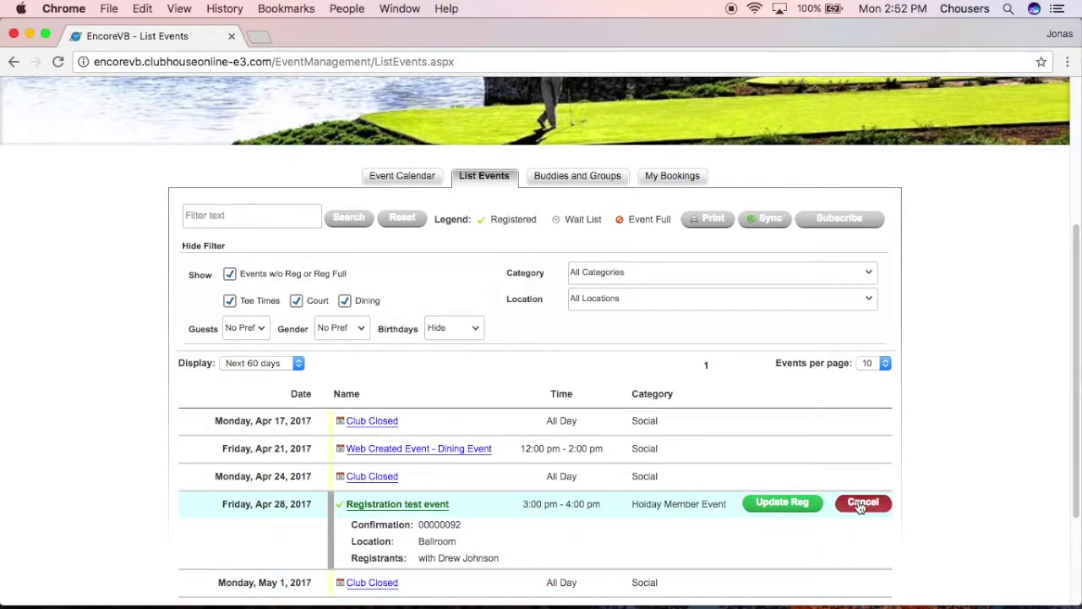
View Buddies and Groups, then My Bookings showing the April 28, 3:00–4:00 pm Ballroom booking
left_click(590, 178)
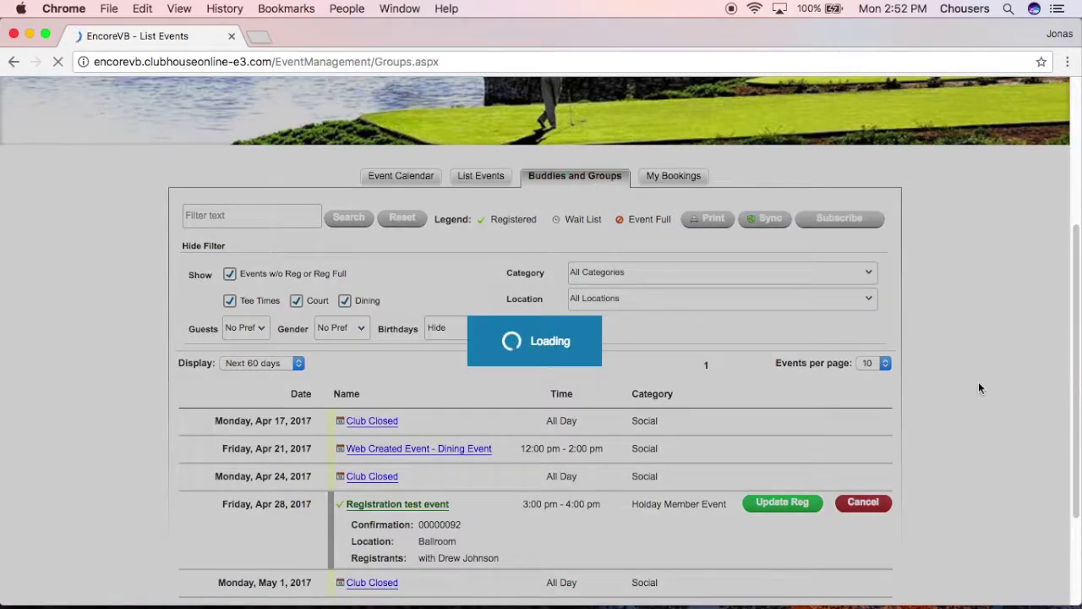
scroll(984, 465, "down", 2)
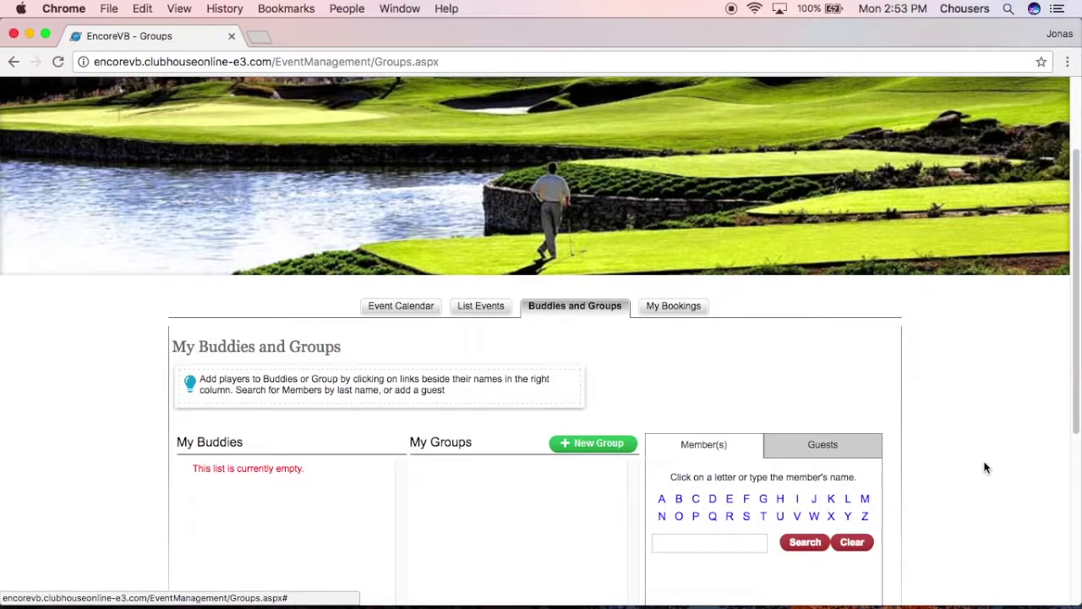
left_click(677, 309)
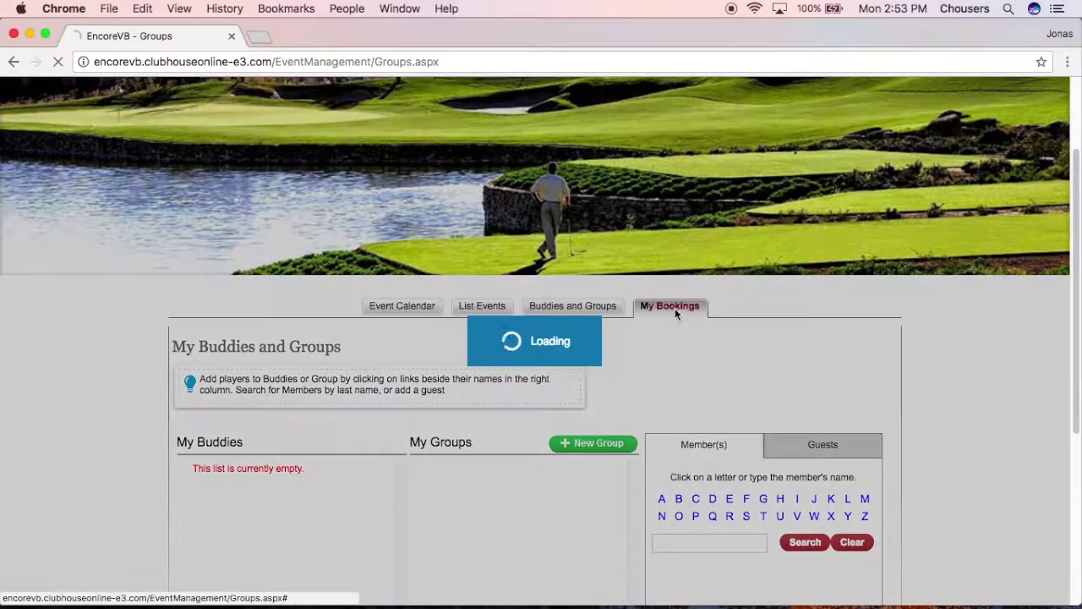
scroll(1044, 487, "down", 4)
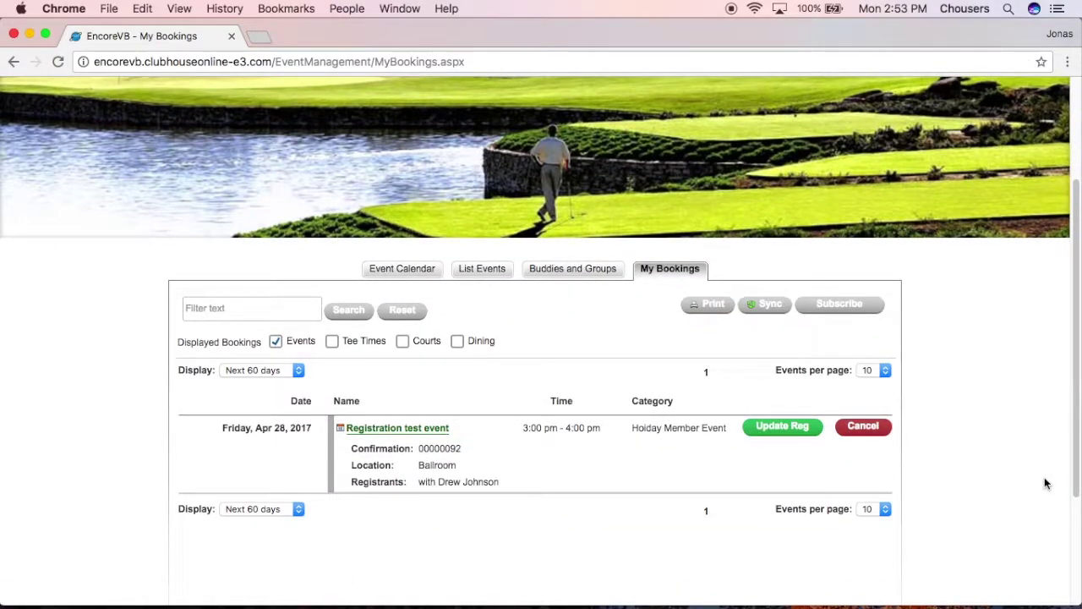